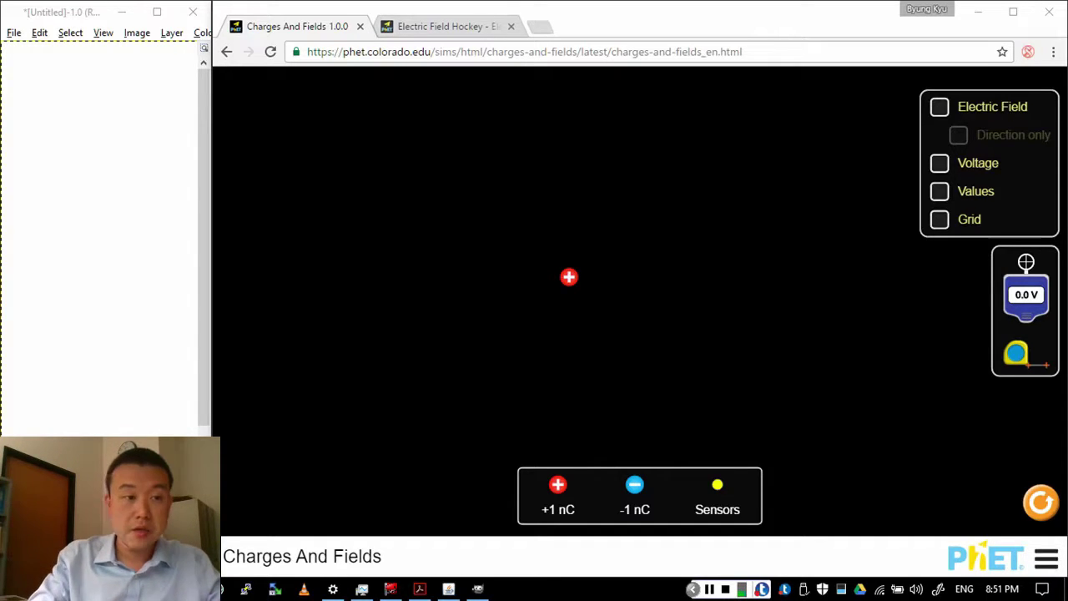
Step: Handwrite PE = qV on the GIMP canvas and underline it
click(141, 115)
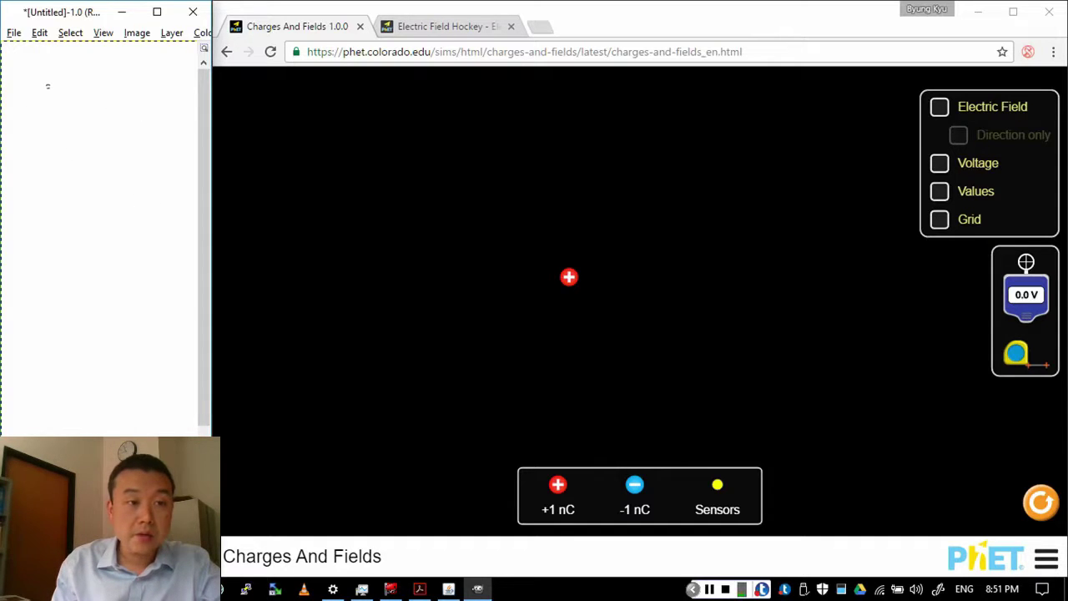
drag(37, 93, 37, 130)
mouse_move(37, 94)
mouse_down()
mouse_move(49, 94)
mouse_move(38, 107)
mouse_move(67, 94)
mouse_move(55, 131)
mouse_up()
mouse_move(55, 130)
mouse_down()
mouse_move(67, 129)
mouse_move(67, 111)
mouse_move(116, 113)
mouse_move(109, 158)
mouse_up()
click(106, 117)
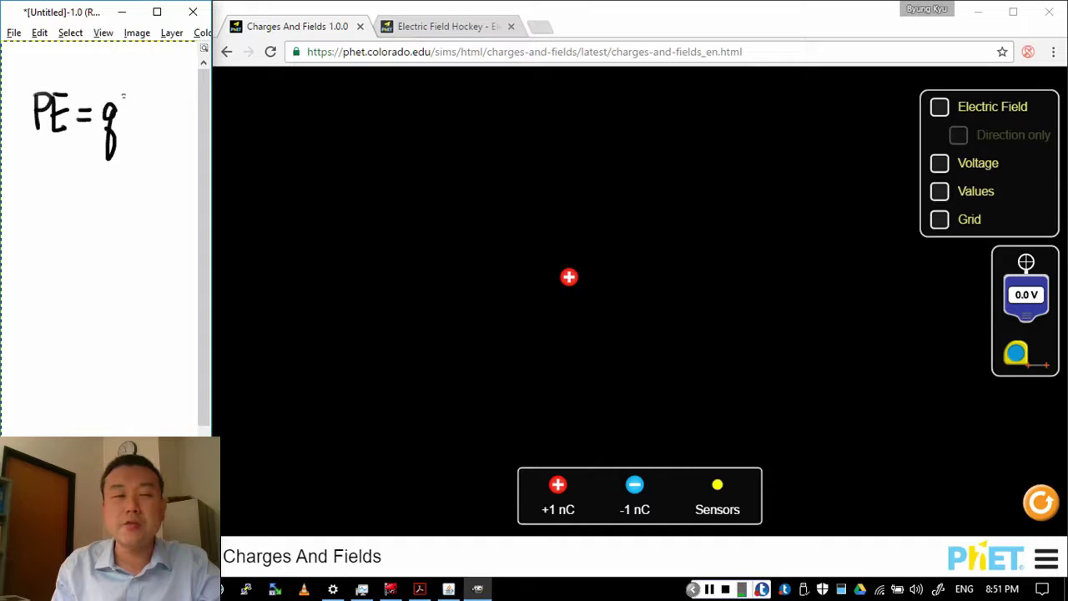
mouse_move(112, 91)
mouse_down()
mouse_move(127, 119)
mouse_move(140, 88)
mouse_move(156, 88)
mouse_up()
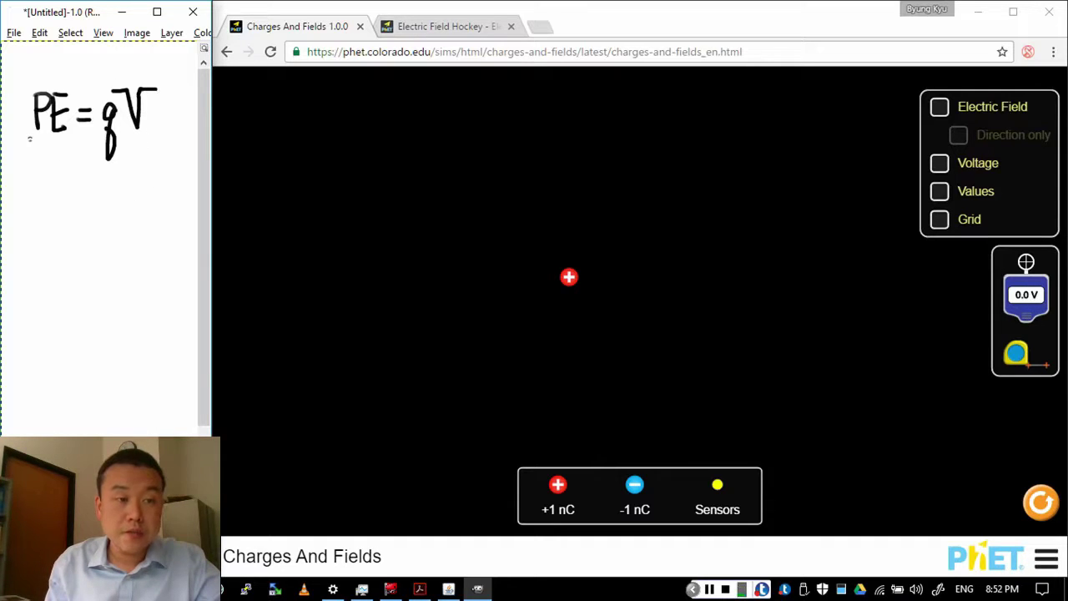
drag(30, 140, 148, 130)
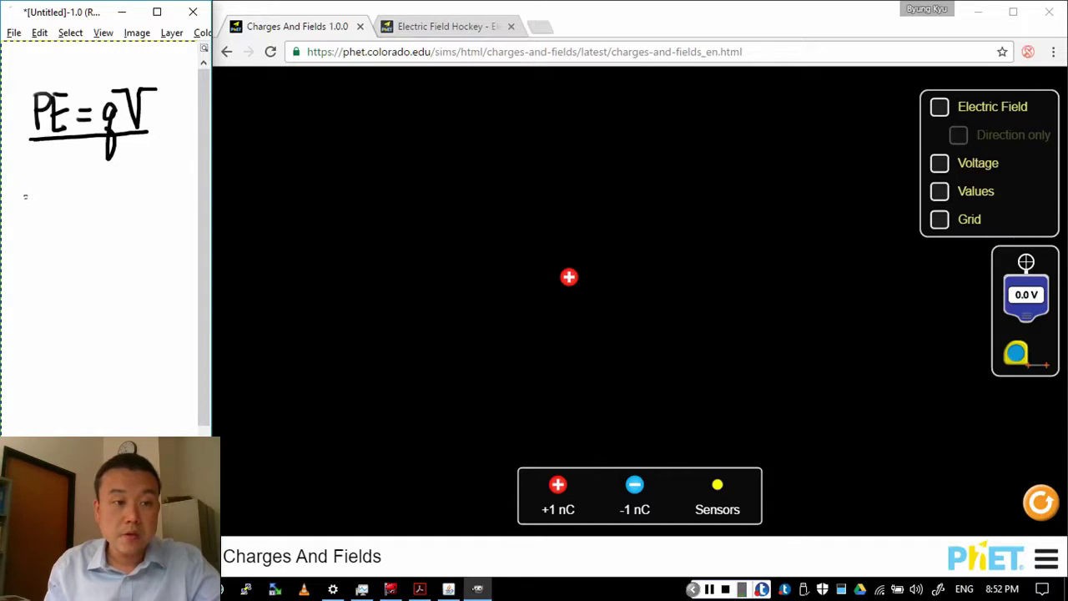
Step: Write ΔV = dE below, underline it, and circle the PE
mouse_move(30, 193)
mouse_down()
mouse_move(20, 231)
mouse_move(40, 227)
mouse_up()
mouse_move(32, 191)
mouse_down()
mouse_move(50, 227)
mouse_move(67, 192)
mouse_move(87, 219)
mouse_up()
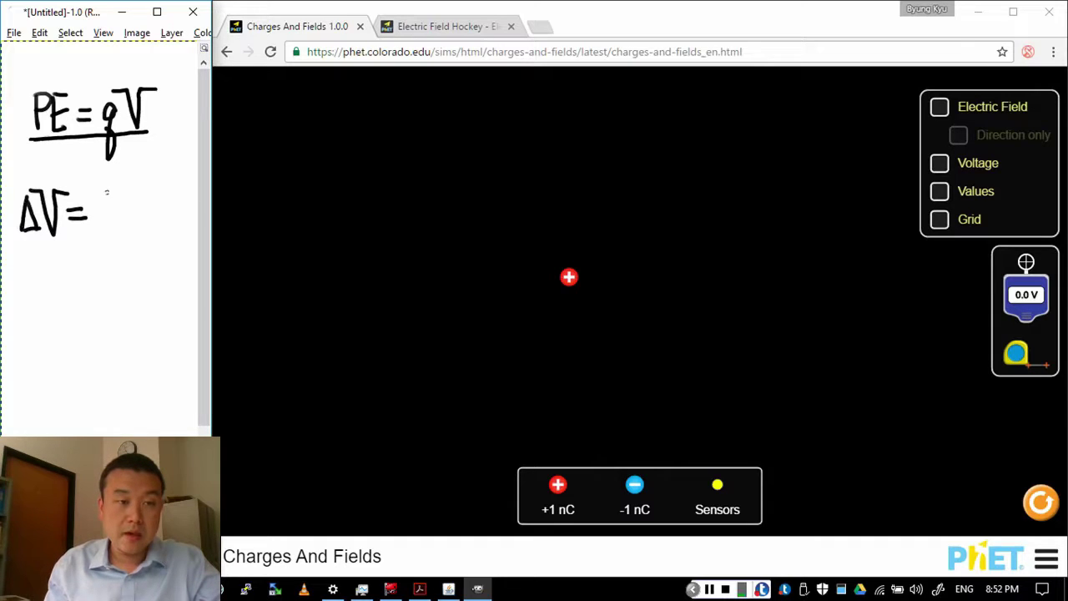
mouse_move(125, 188)
mouse_down()
mouse_move(145, 186)
mouse_move(126, 218)
mouse_move(148, 216)
mouse_move(151, 203)
mouse_move(103, 222)
mouse_move(118, 225)
mouse_up()
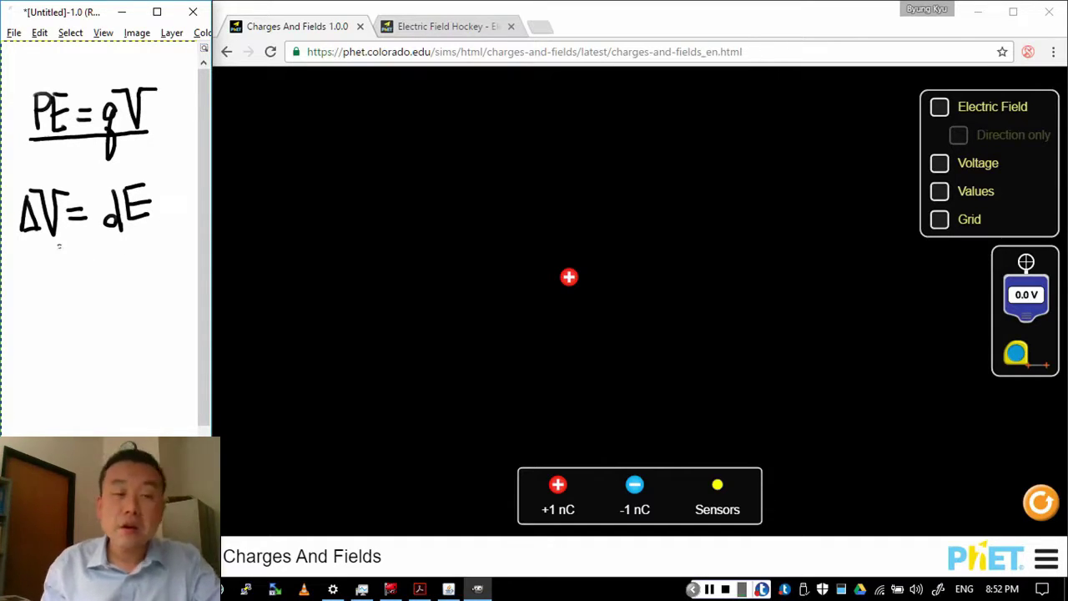
drag(28, 246, 146, 242)
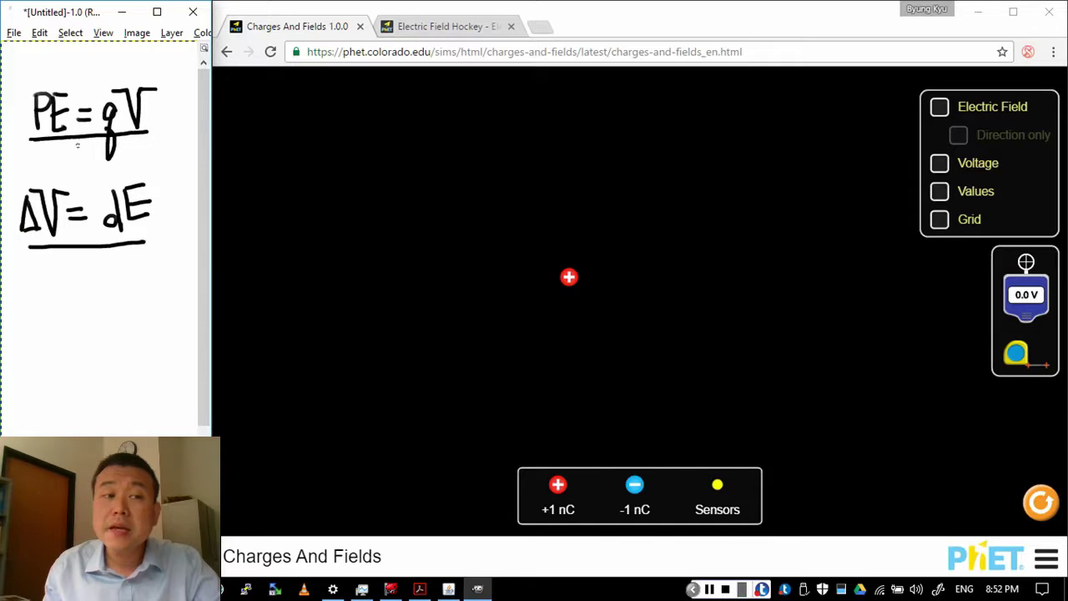
mouse_move(74, 147)
mouse_down()
mouse_move(73, 96)
mouse_move(44, 83)
mouse_move(17, 97)
mouse_move(14, 127)
mouse_move(37, 149)
mouse_move(79, 149)
mouse_up()
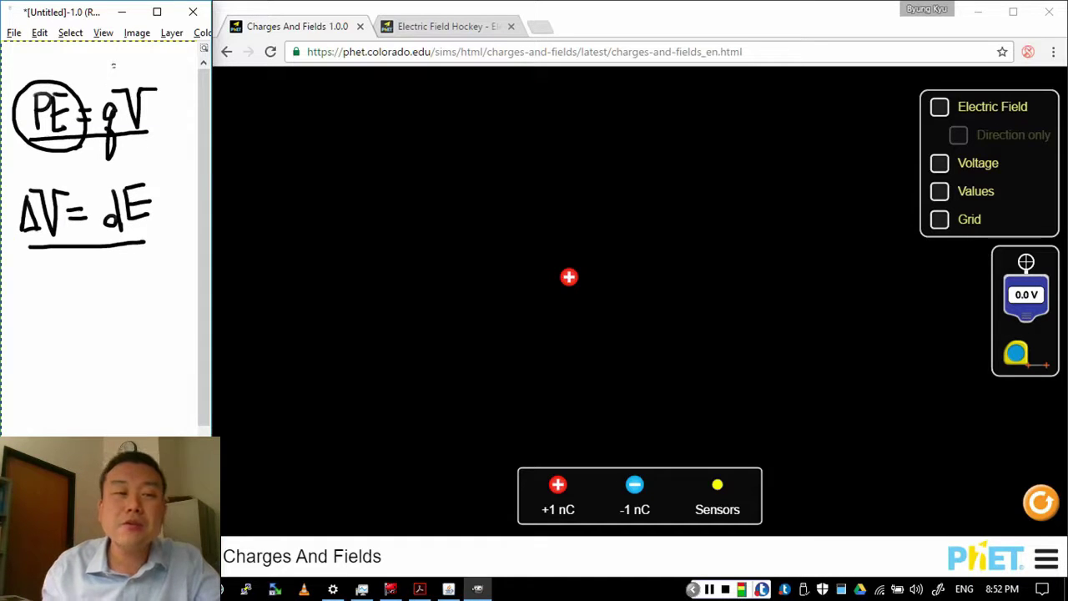
Step: Label the V as 'Voltage', circle the q, then nudge the +1 nC charge up-right
mouse_move(103, 55)
mouse_down()
mouse_move(106, 70)
mouse_move(114, 56)
mouse_move(124, 71)
mouse_move(136, 61)
mouse_move(130, 75)
mouse_move(146, 75)
mouse_move(147, 86)
mouse_move(176, 82)
mouse_up()
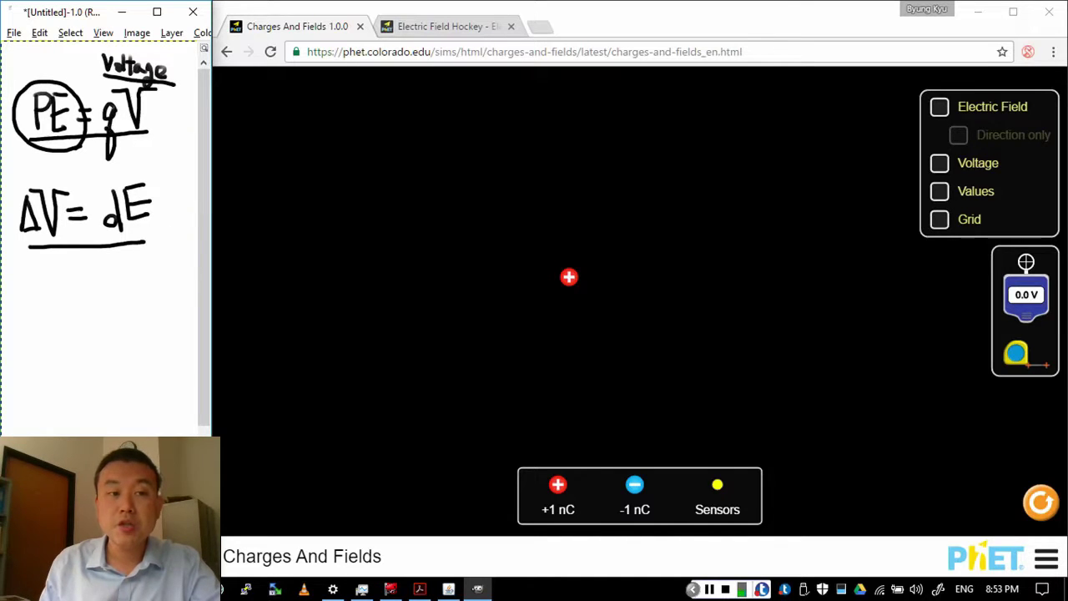
mouse_move(116, 95)
mouse_down()
mouse_move(94, 116)
mouse_move(127, 133)
mouse_move(123, 97)
mouse_up()
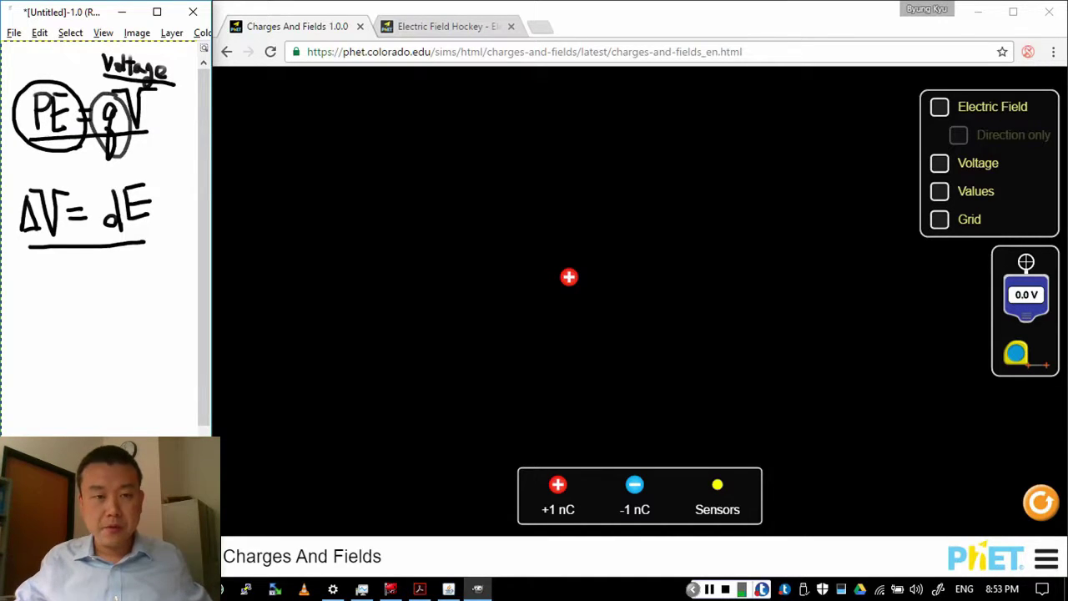
key(alt+Tab)
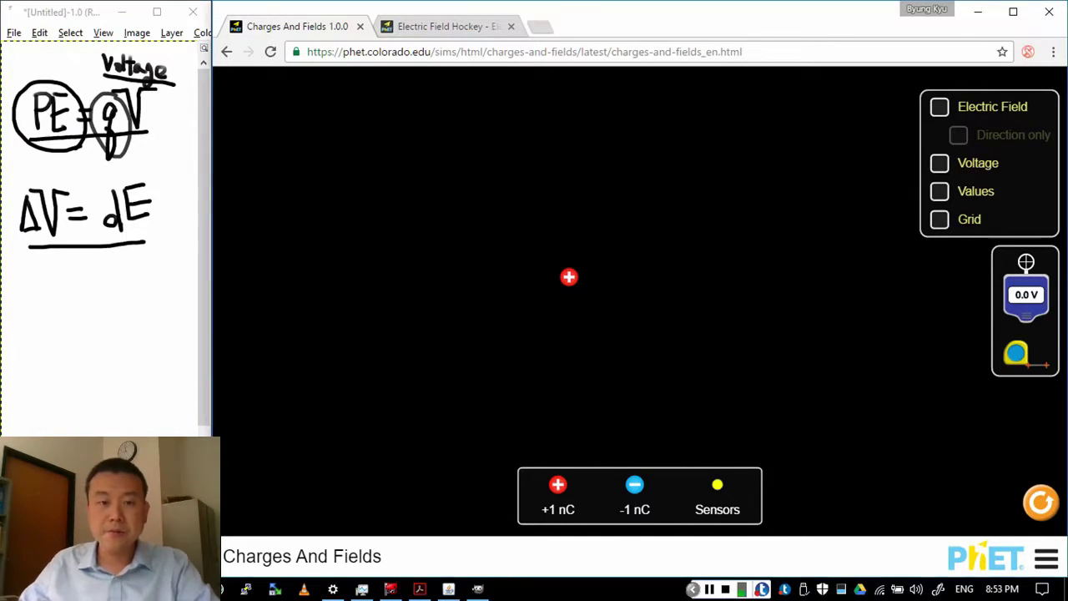
drag(569, 276, 593, 261)
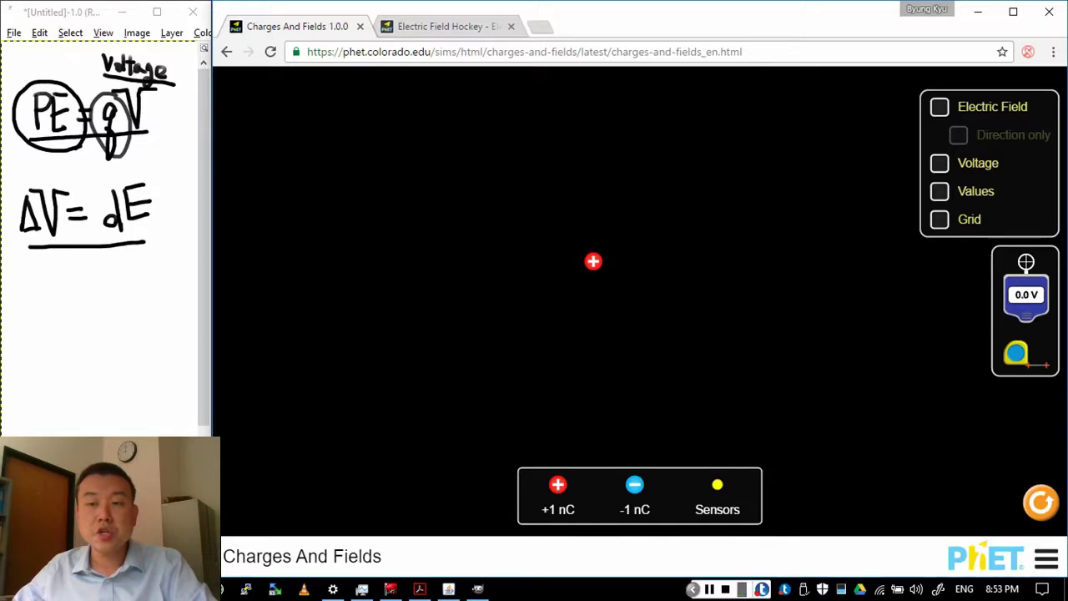
Step: Turn on Electric Field arrows and drag the +1 nC charge back to the centre
click(939, 106)
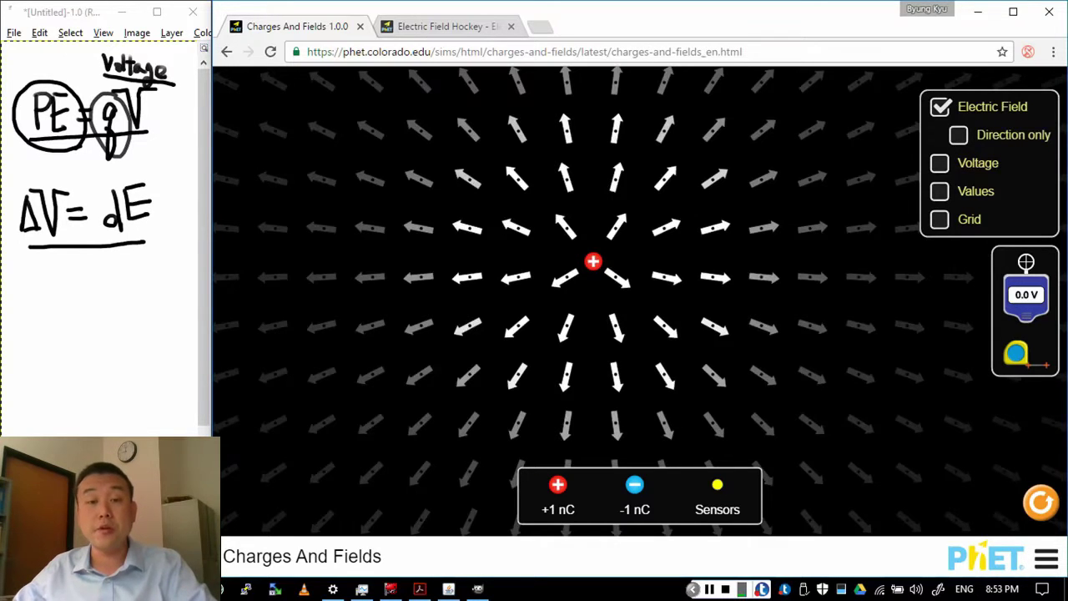
drag(592, 261, 593, 276)
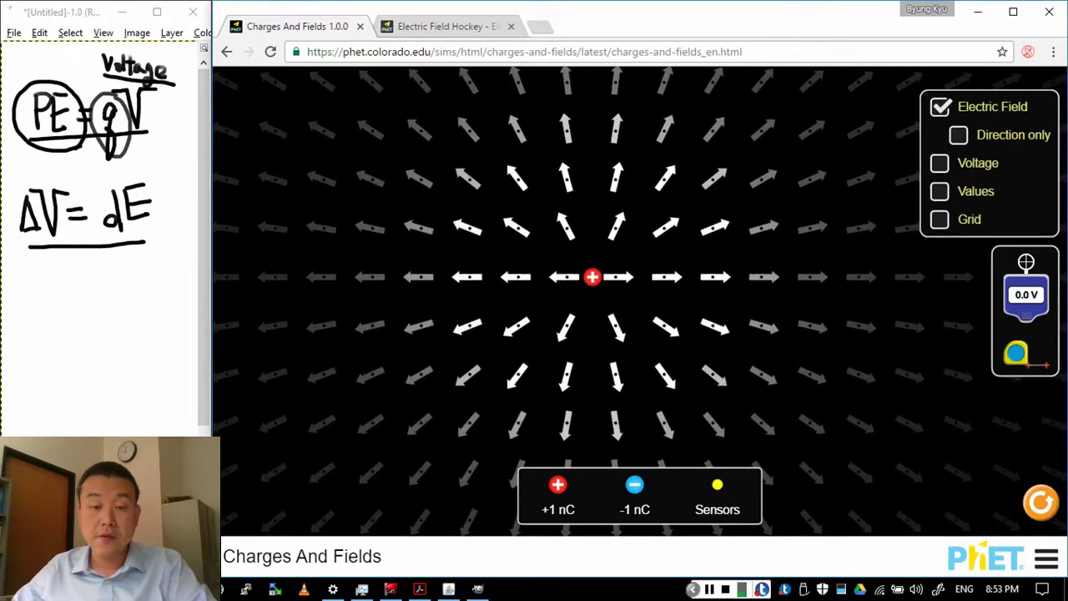
mouse_move(557, 484)
mouse_down()
mouse_move(667, 322)
mouse_move(673, 276)
mouse_move(662, 276)
mouse_move(826, 286)
mouse_move(539, 468)
mouse_move(558, 488)
mouse_up()
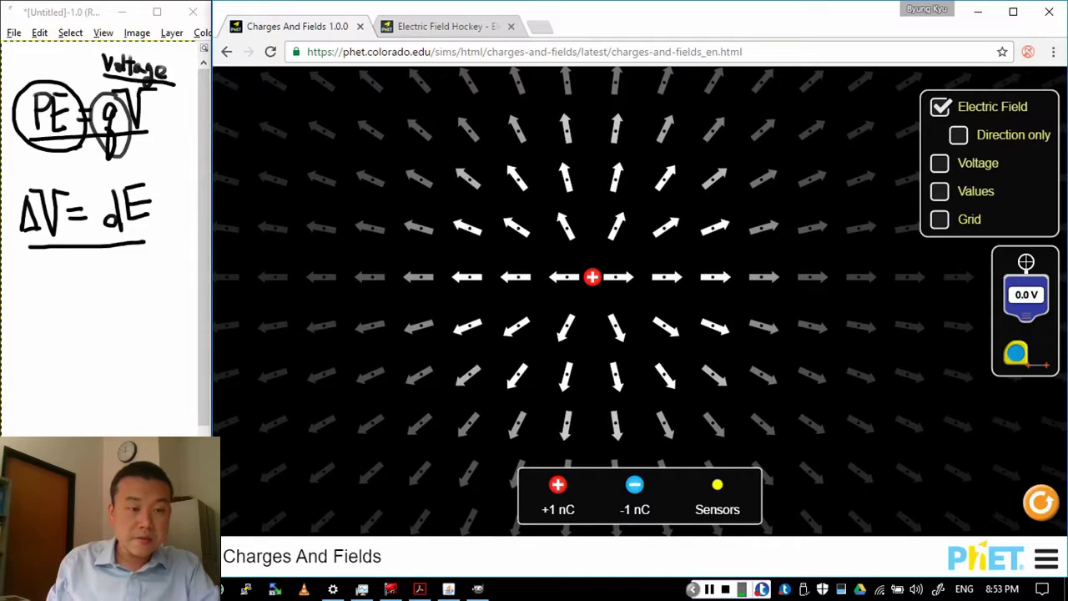
Step: Sketch a circled plus charge under a bell-shaped hill, with a small charge on its right slope
click(109, 304)
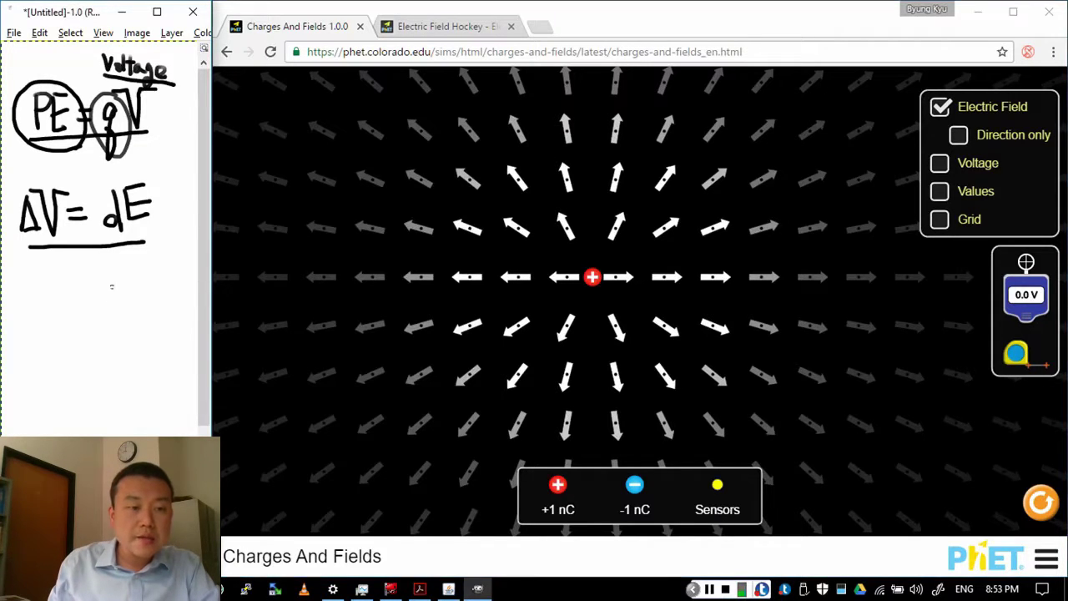
mouse_move(87, 349)
mouse_down()
mouse_move(109, 349)
mouse_move(92, 362)
mouse_move(99, 335)
mouse_move(104, 355)
mouse_move(90, 321)
mouse_move(62, 402)
mouse_move(24, 434)
mouse_up()
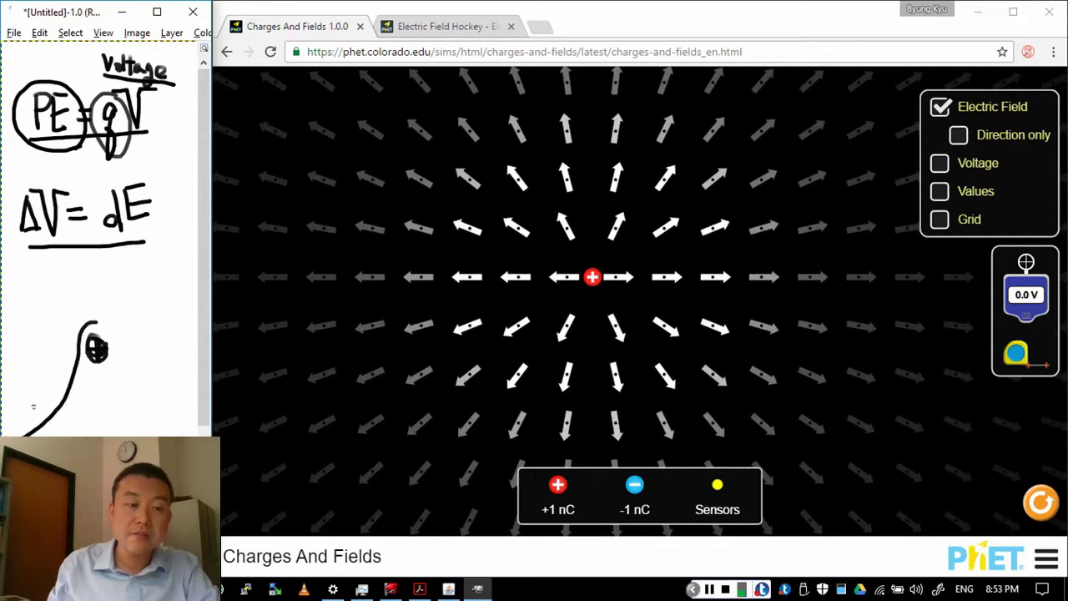
mouse_move(78, 345)
mouse_down()
mouse_move(112, 315)
mouse_move(155, 424)
mouse_up()
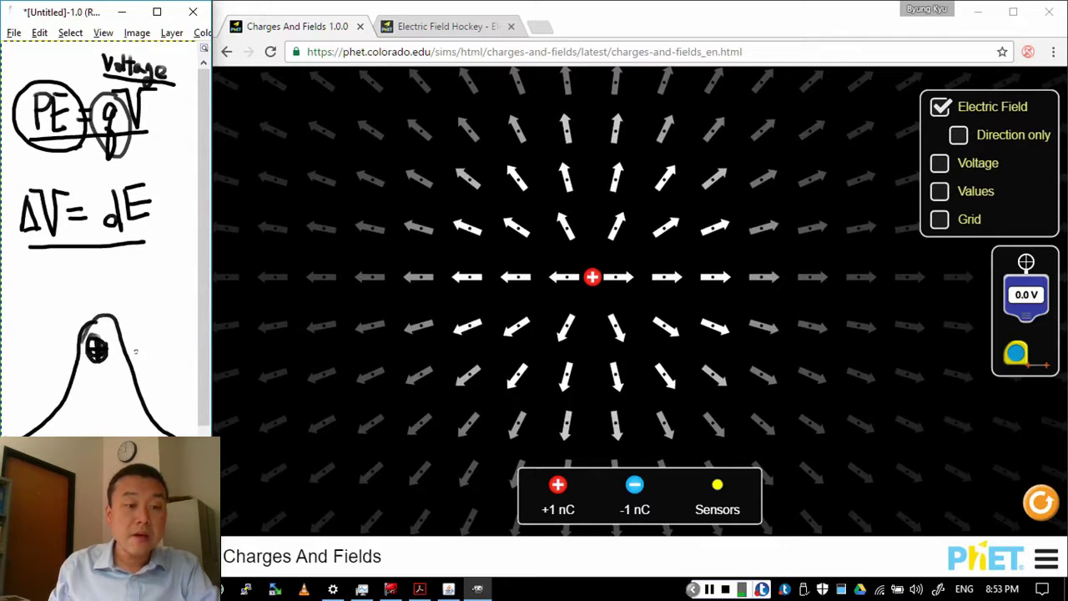
drag(139, 350, 142, 368)
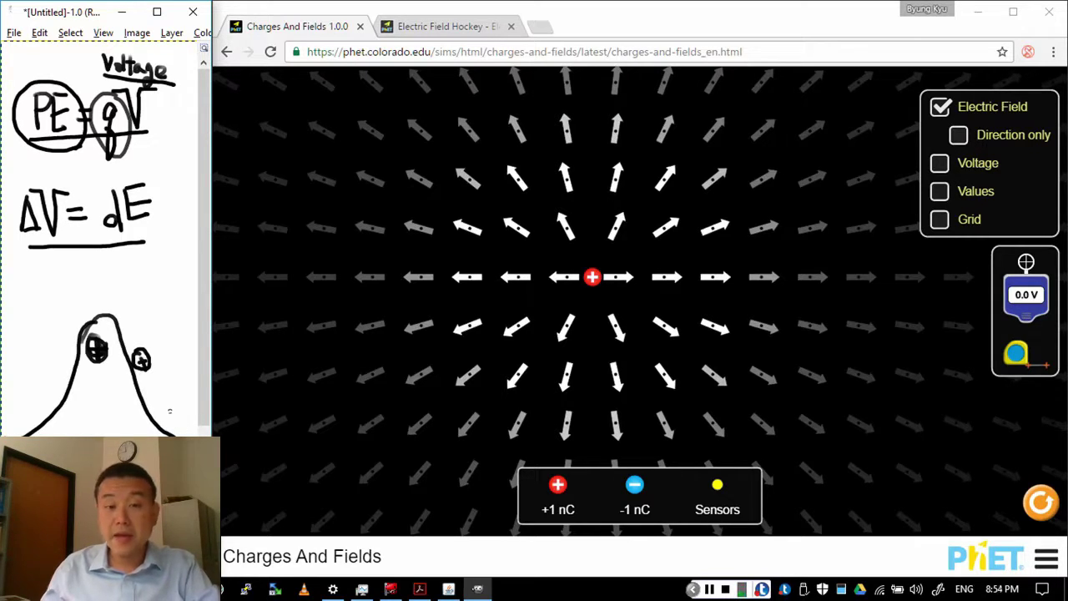
mouse_move(557, 484)
mouse_down()
mouse_move(748, 327)
mouse_move(697, 276)
mouse_move(839, 282)
mouse_move(776, 287)
mouse_move(581, 348)
mouse_move(546, 500)
mouse_move(557, 484)
mouse_up()
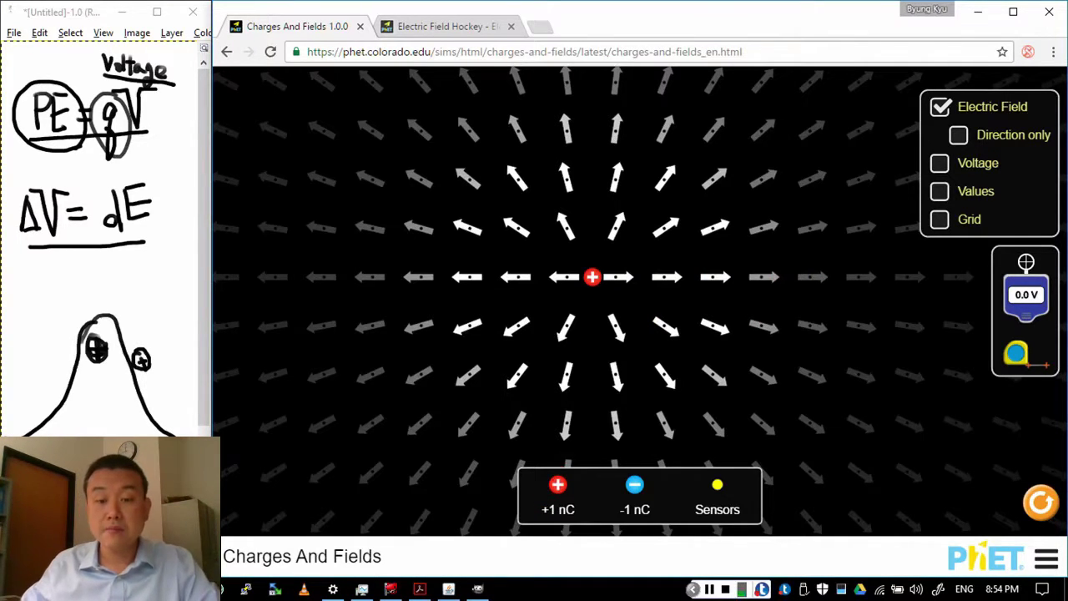
mouse_move(557, 484)
mouse_down()
mouse_move(679, 311)
mouse_move(673, 279)
mouse_move(870, 283)
mouse_move(622, 277)
mouse_move(586, 448)
mouse_move(558, 482)
mouse_up()
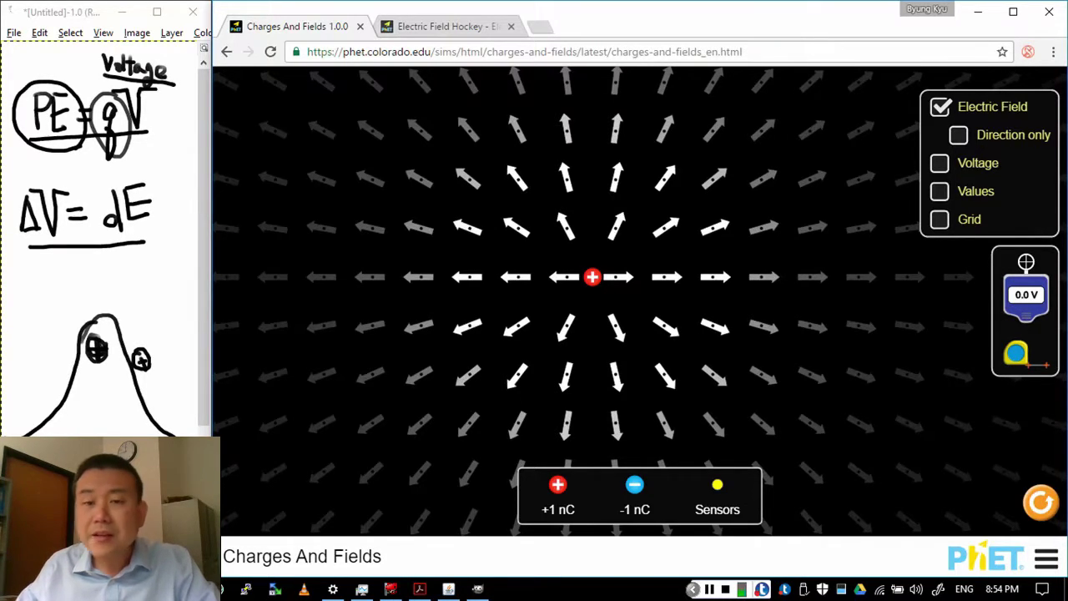
Step: Hide field arrows and drag the voltage sensor right of the charge to read 3.007 V
click(941, 107)
drag(1025, 295, 621, 329)
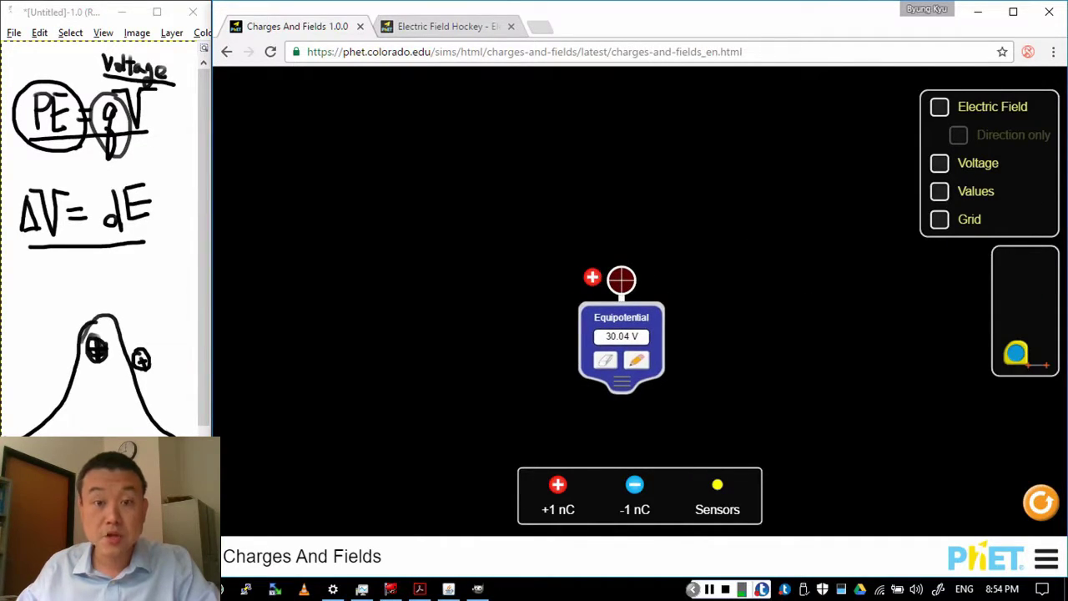
mouse_move(621, 328)
mouse_down()
mouse_move(592, 327)
mouse_move(610, 311)
mouse_move(631, 322)
mouse_up()
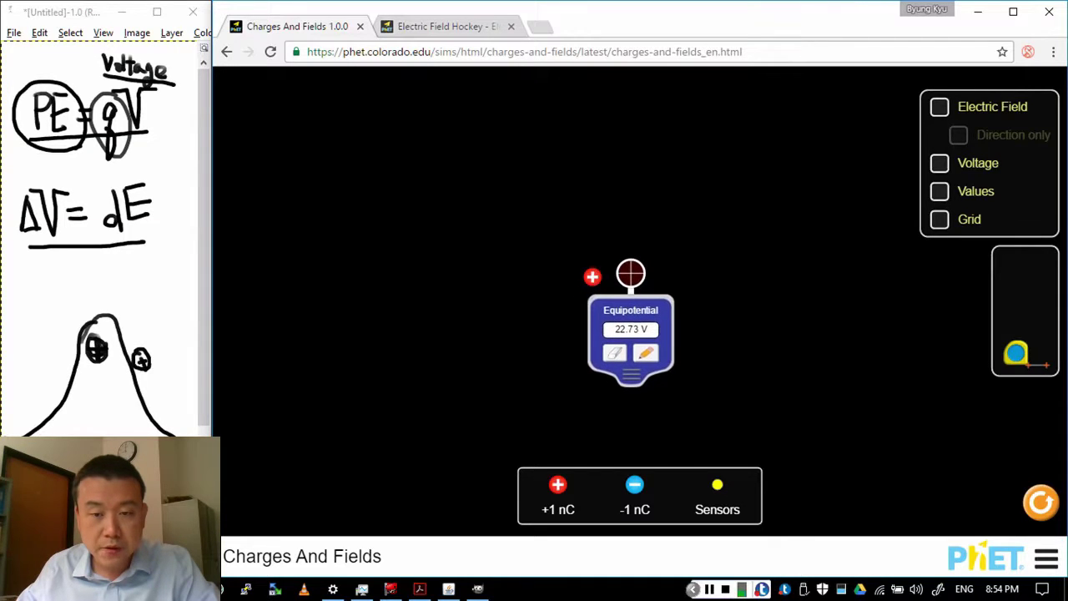
drag(631, 274, 883, 268)
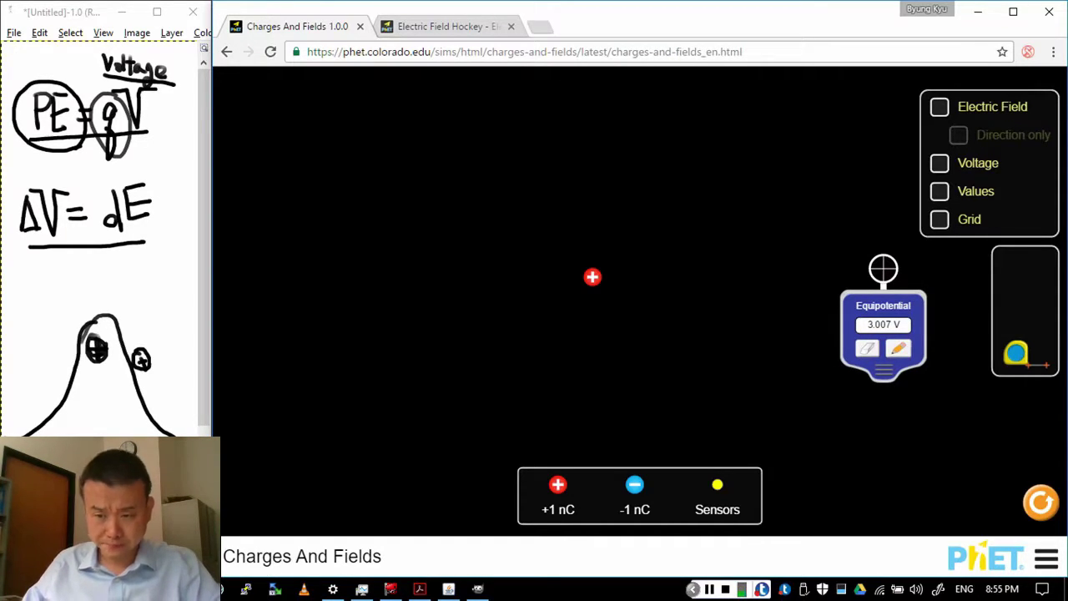
Step: Plot an equipotential ring at 3.007 V, then another with the probe moved closer
click(897, 348)
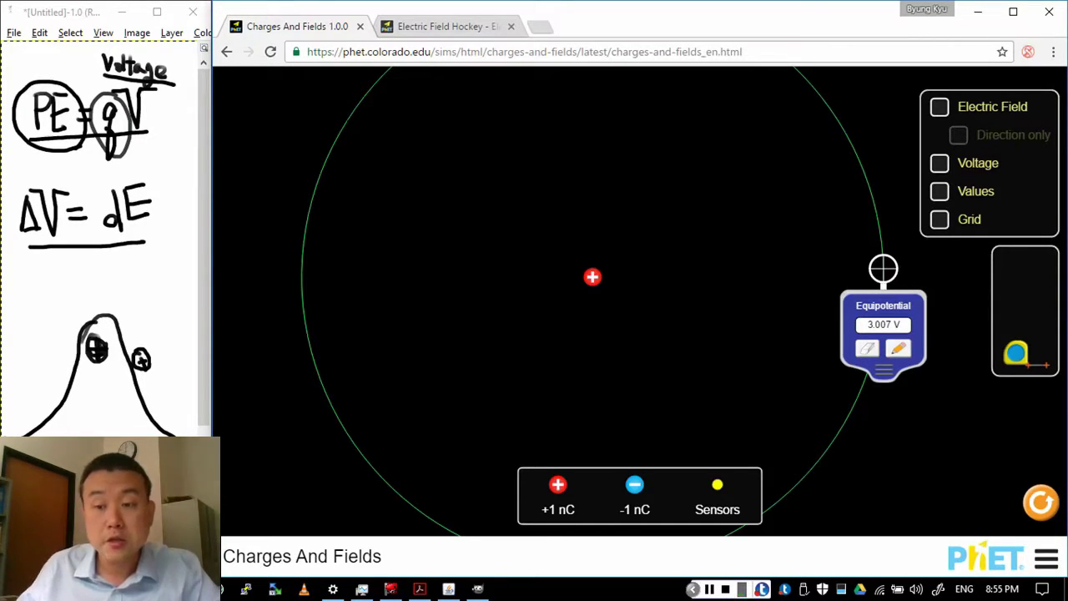
drag(883, 329, 738, 329)
click(752, 346)
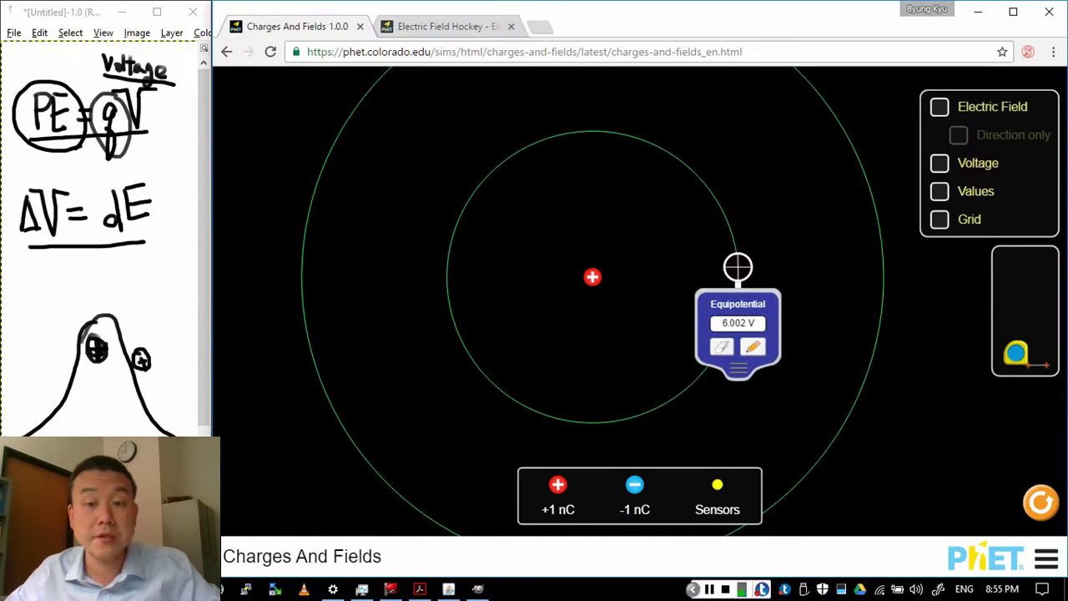
Step: Plot five tighter rings near the charge, ending with the probe reading 20.80 V
drag(737, 329, 588, 281)
click(601, 259)
click(605, 285)
click(602, 299)
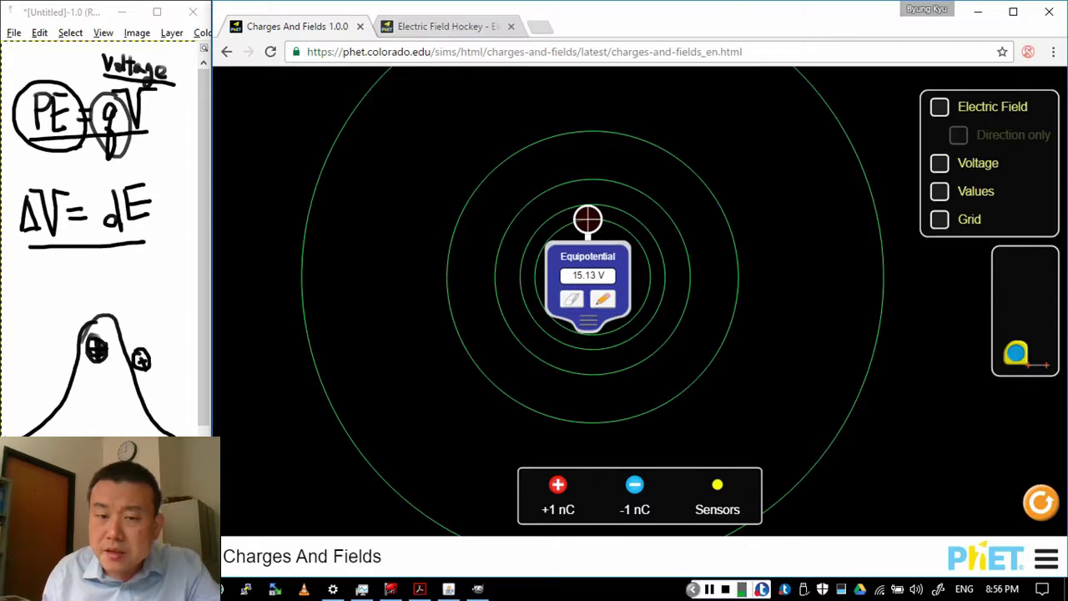
drag(586, 327, 590, 342)
click(605, 309)
click(605, 314)
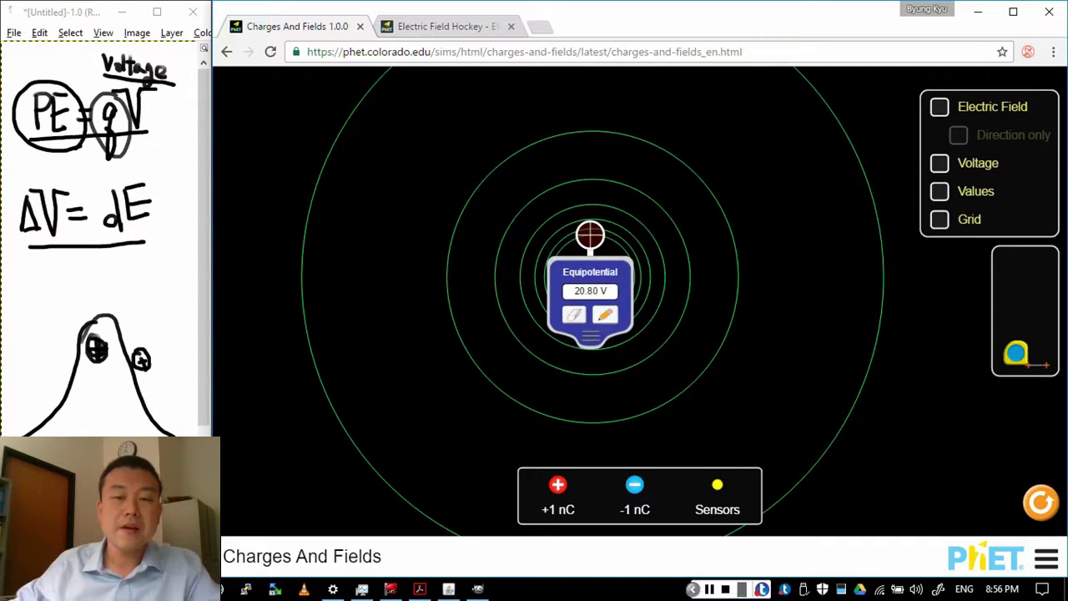
drag(590, 332, 941, 354)
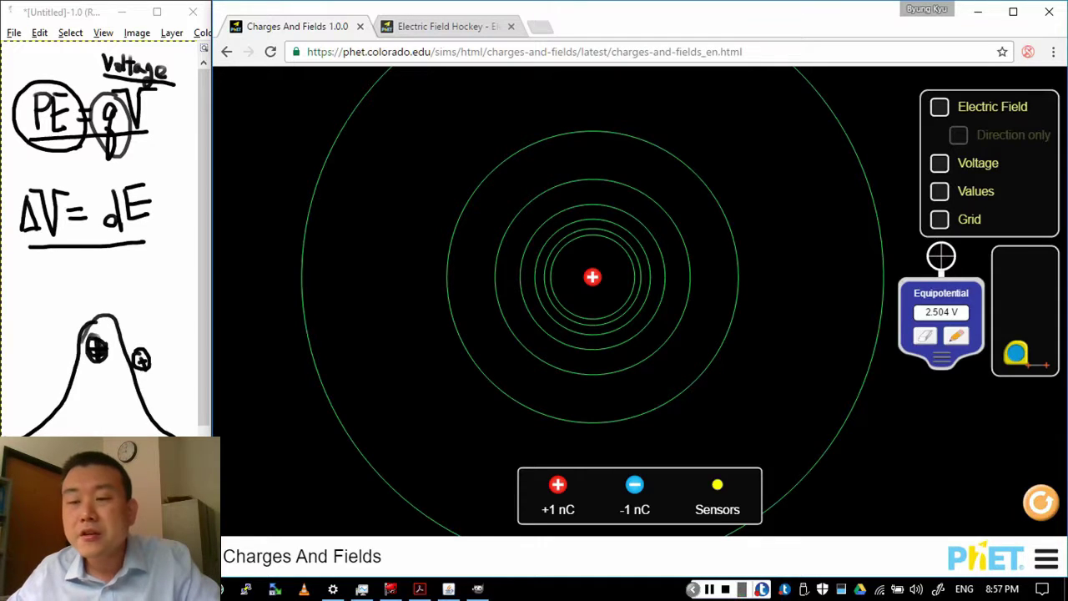
Step: Reset the simulation and place a +1 nC charge with a −1 nC charge to its right
click(1040, 502)
drag(557, 484, 542, 279)
drag(634, 484, 687, 277)
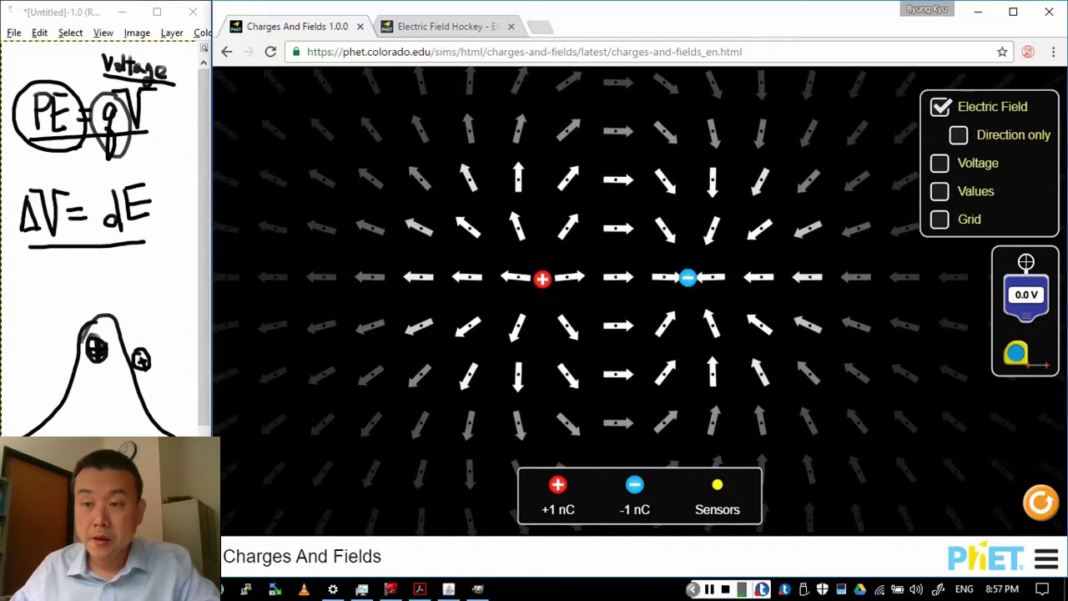
Step: Plot the midway equipotential line and four shrinking circles around the positive charge
drag(1026, 283, 614, 202)
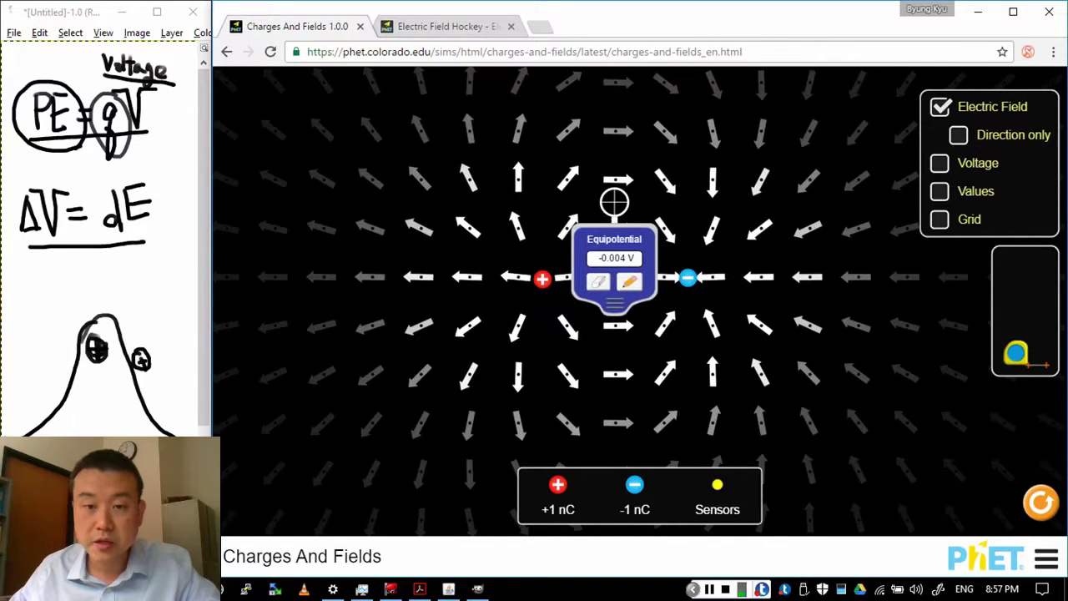
click(629, 281)
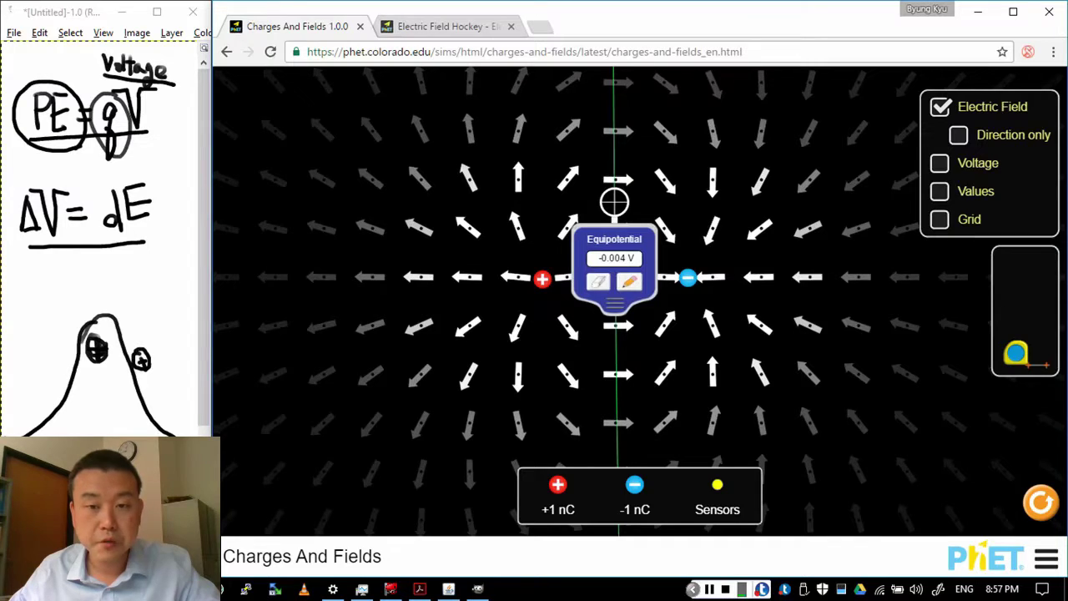
drag(614, 202, 594, 216)
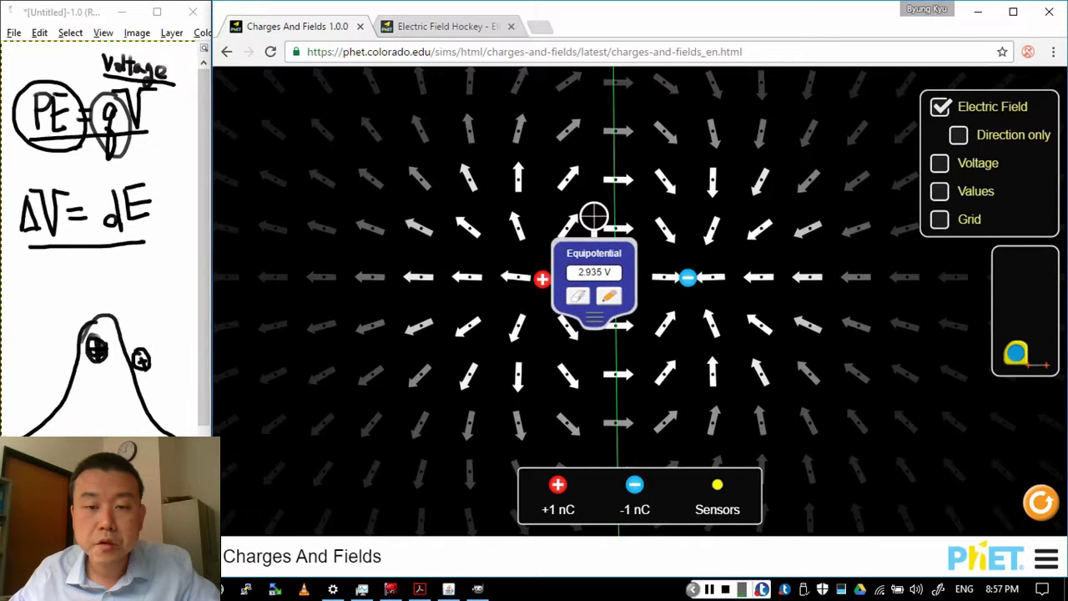
click(609, 295)
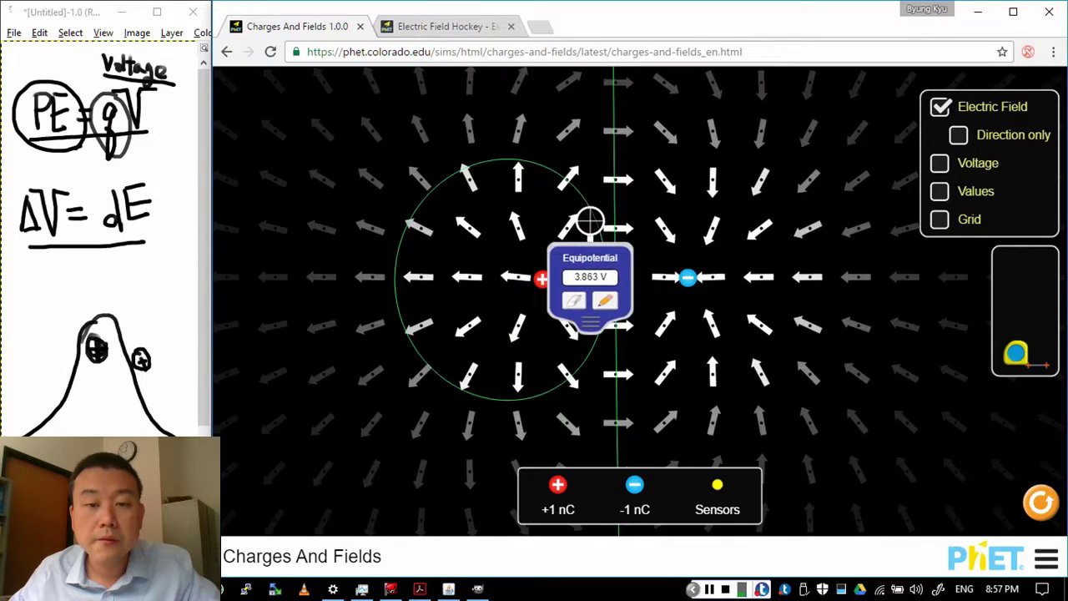
click(588, 307)
drag(578, 325, 570, 333)
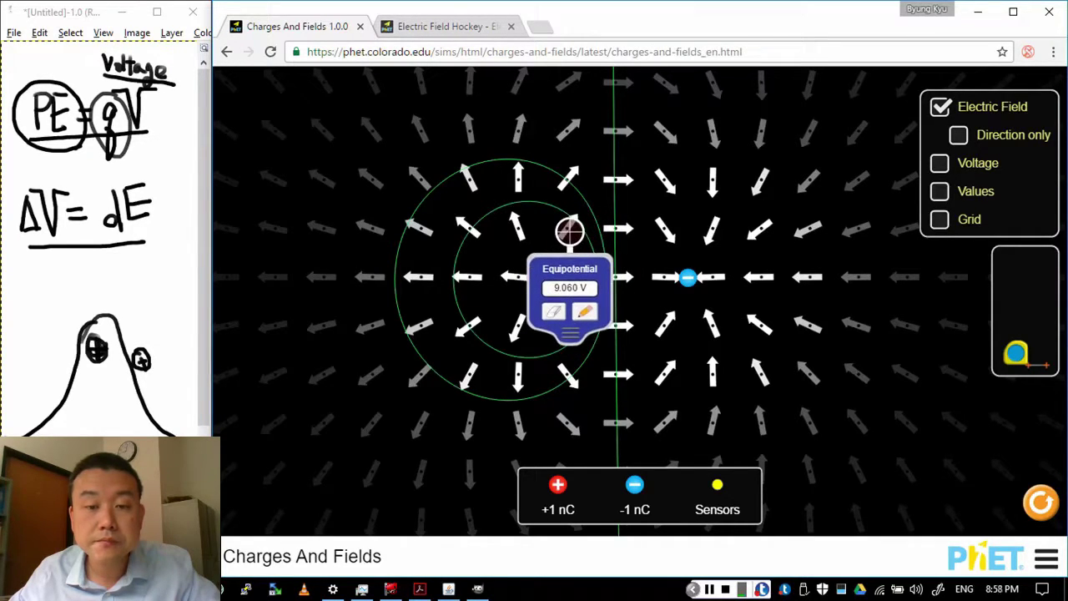
click(585, 311)
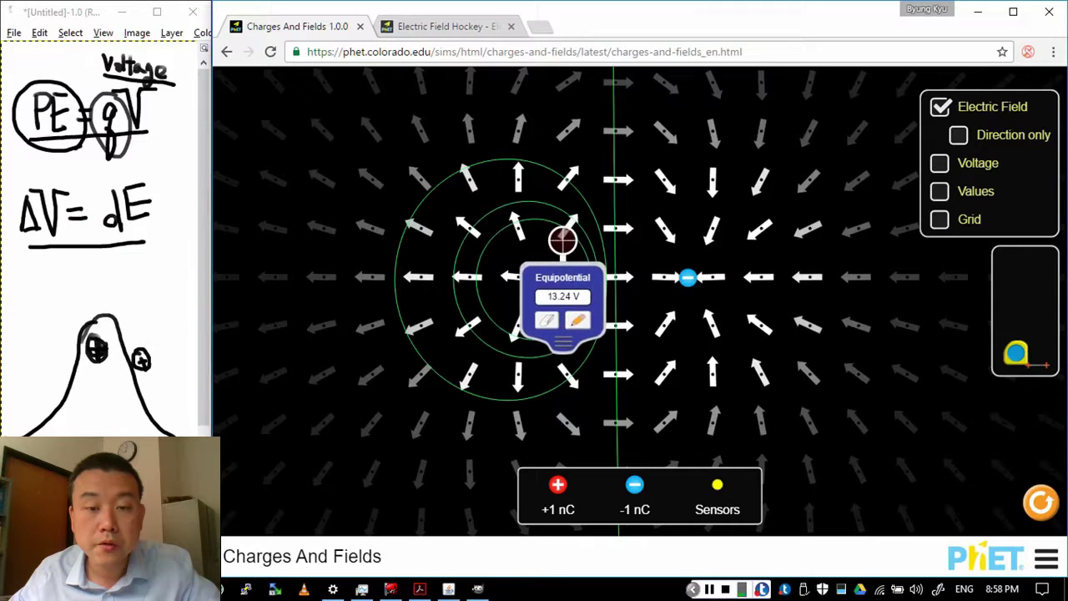
drag(565, 338, 575, 328)
click(578, 318)
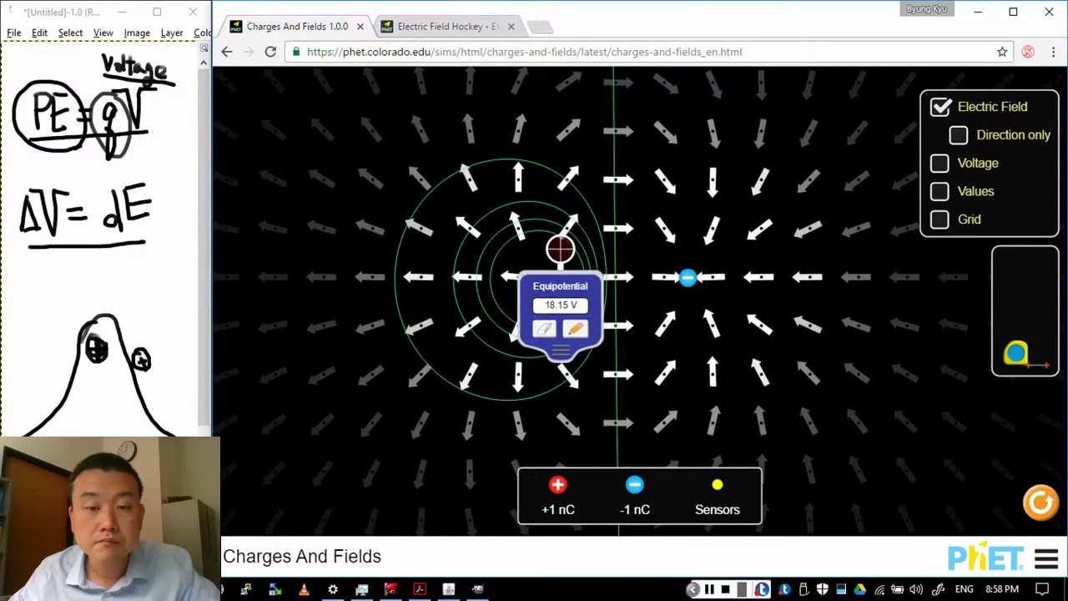
Step: Plot a 15.49 V equipotential line and two circles around the negative charge
drag(560, 250, 942, 346)
click(577, 325)
click(637, 317)
click(655, 320)
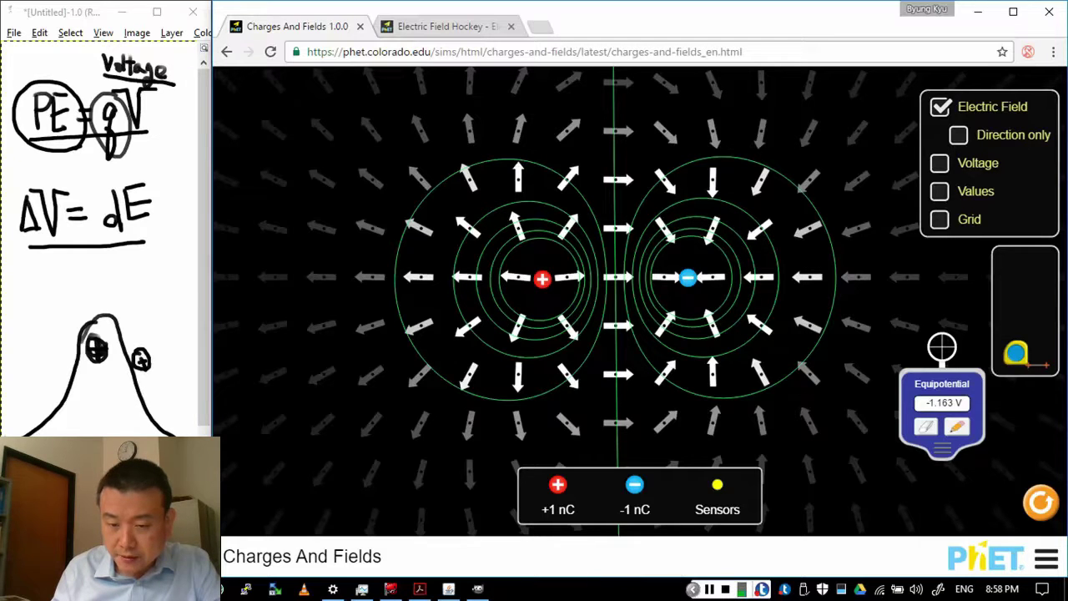
Step: Bring up the screen annotation pen and set its ink to red
click(682, 575)
click(693, 589)
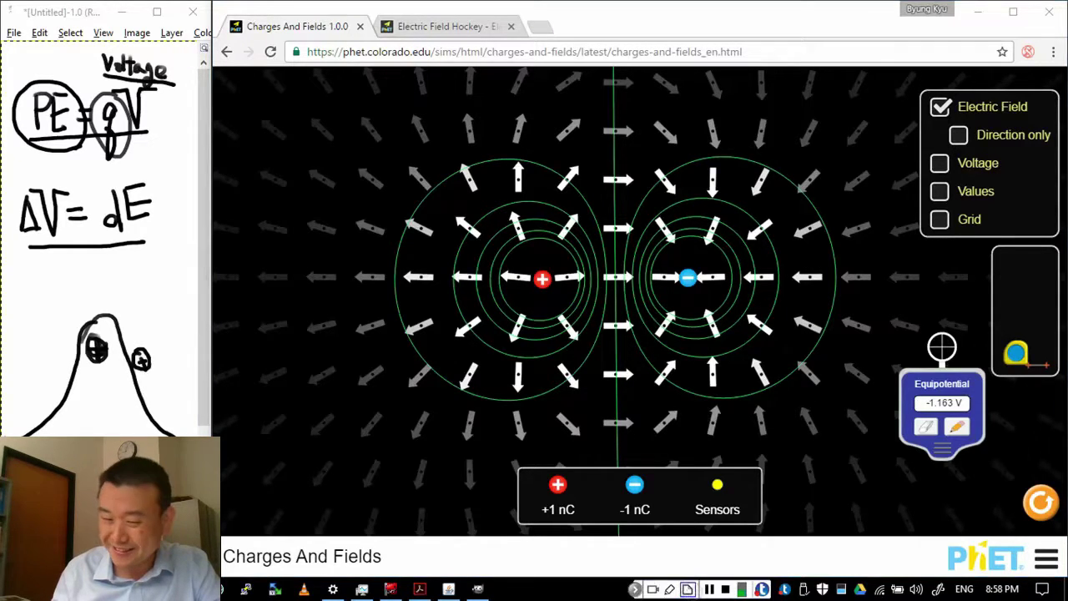
click(669, 589)
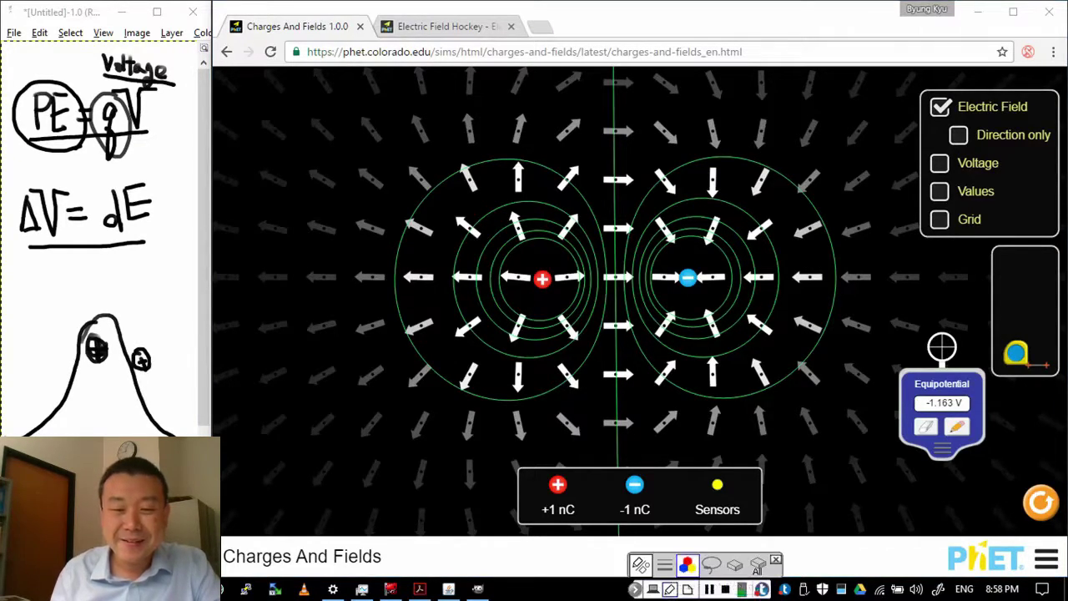
click(686, 565)
click(649, 543)
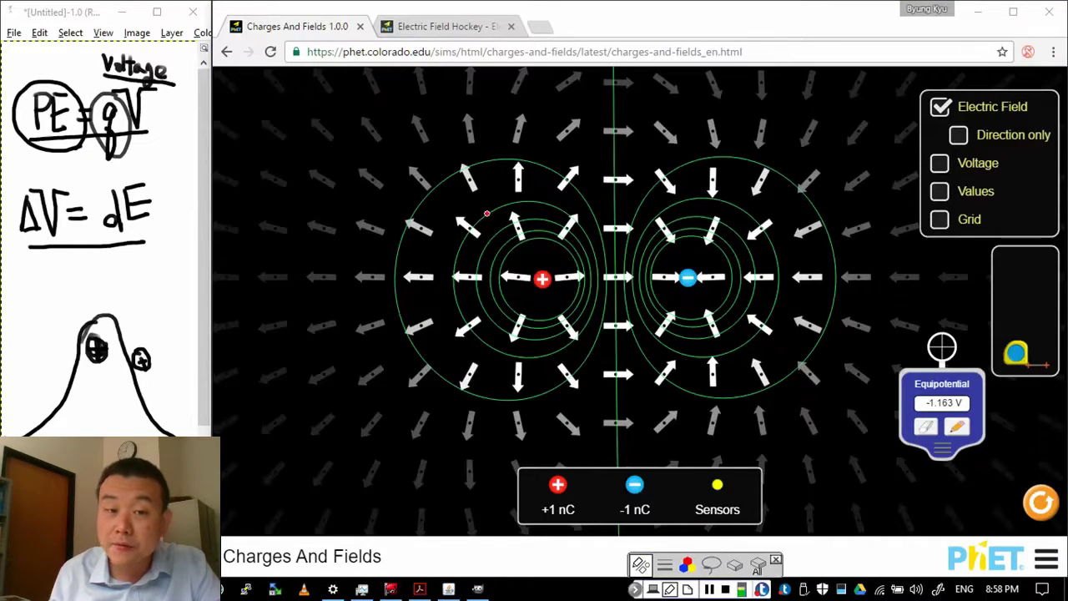
Step: Draw a red line from the positive charge, marks beside dE, and a curve to the negative charge
mouse_move(542, 279)
mouse_down()
mouse_move(516, 216)
mouse_move(519, 82)
mouse_move(529, 68)
mouse_up()
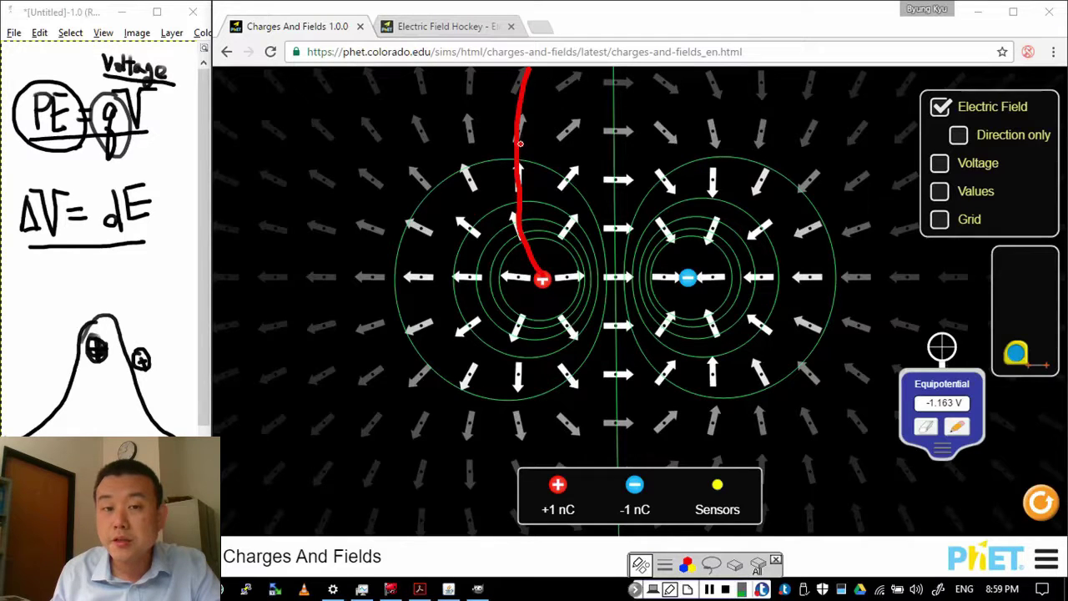
drag(519, 144, 534, 161)
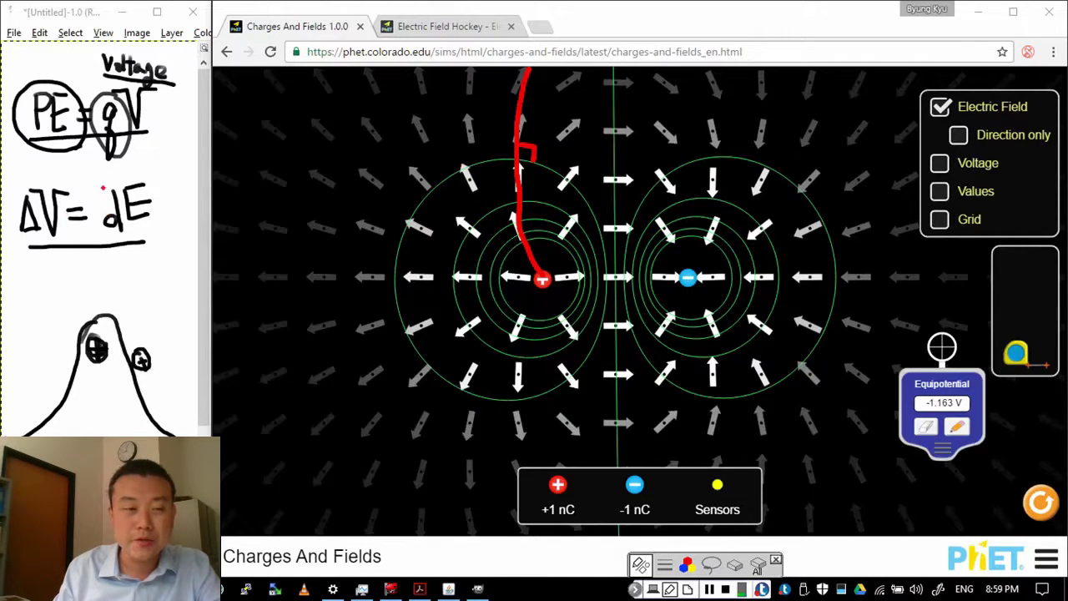
mouse_move(124, 177)
mouse_down()
mouse_move(156, 172)
mouse_move(150, 162)
mouse_up()
drag(93, 181, 109, 177)
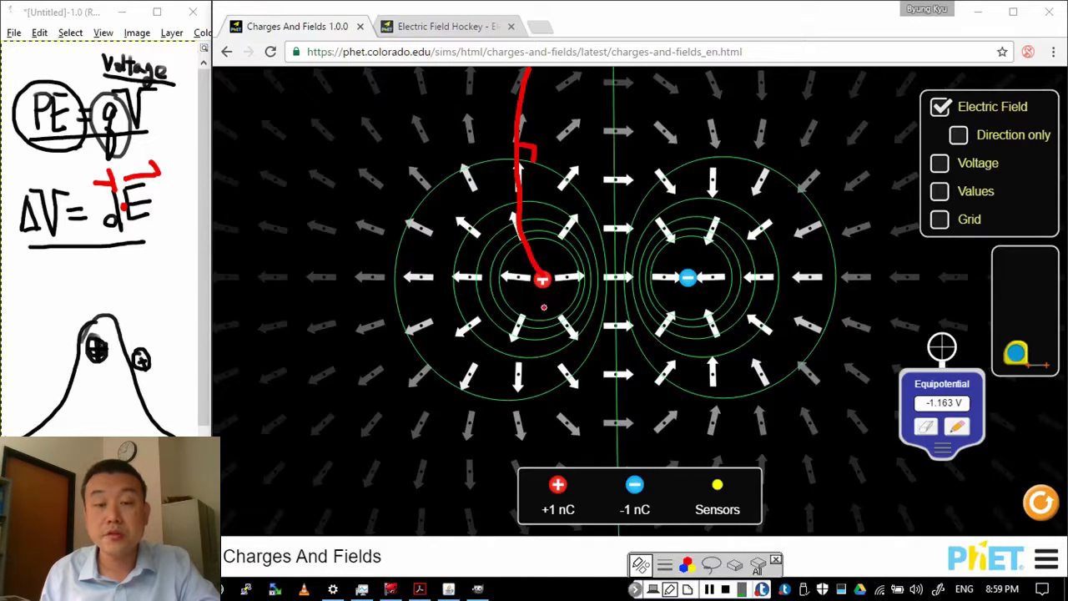
mouse_move(542, 279)
mouse_down()
mouse_move(566, 226)
mouse_move(607, 203)
mouse_move(652, 222)
mouse_move(684, 265)
mouse_up()
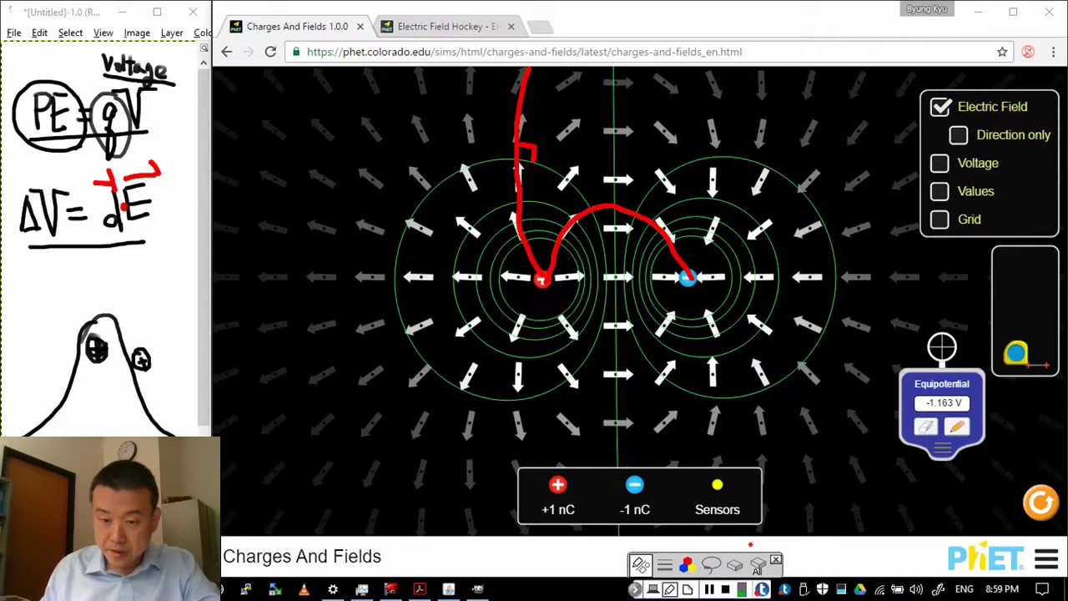
Step: Clear the red ink, hide field arrows, and nudge the positive charge to erase old lines
click(775, 559)
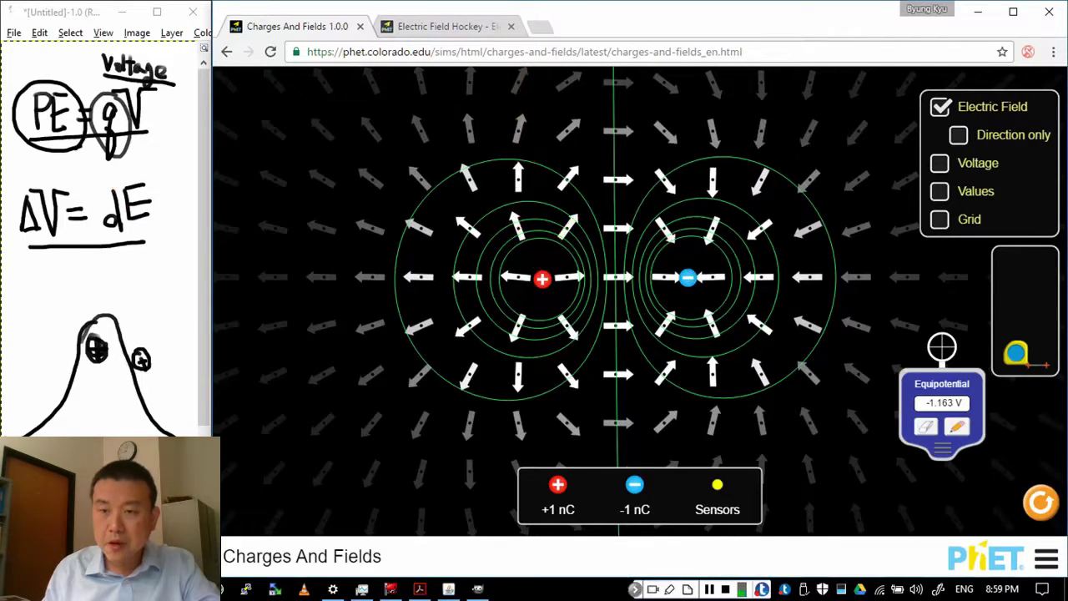
click(940, 107)
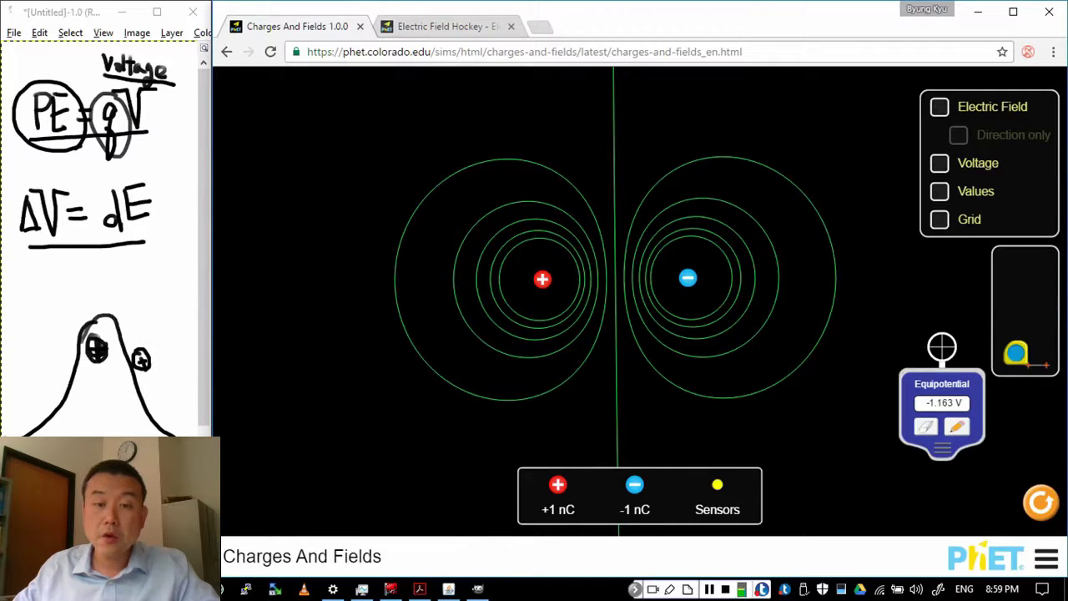
drag(542, 279, 547, 278)
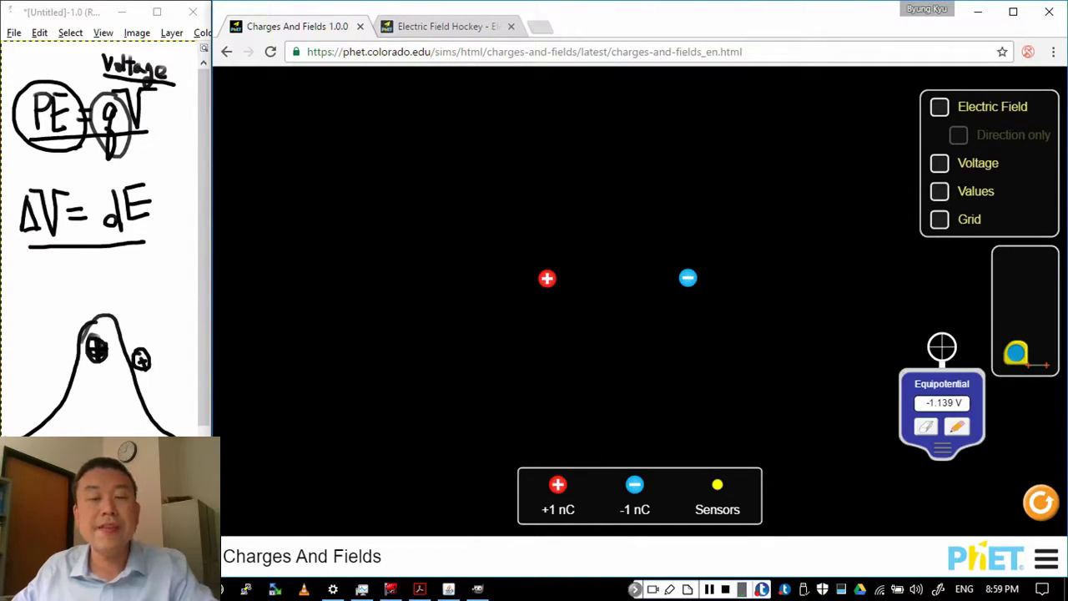
drag(546, 277, 545, 277)
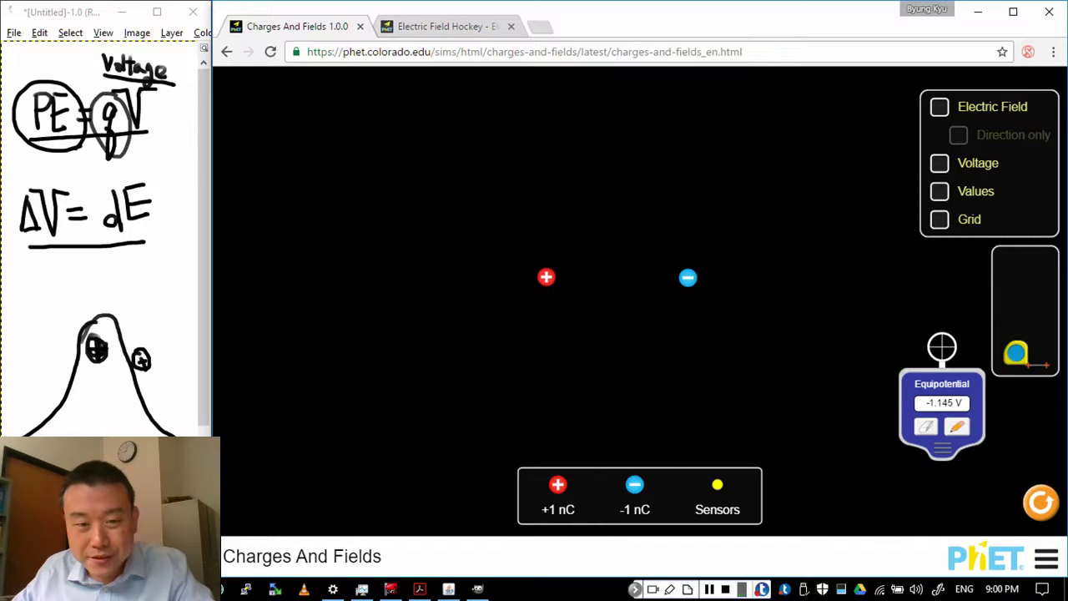
drag(546, 276, 549, 278)
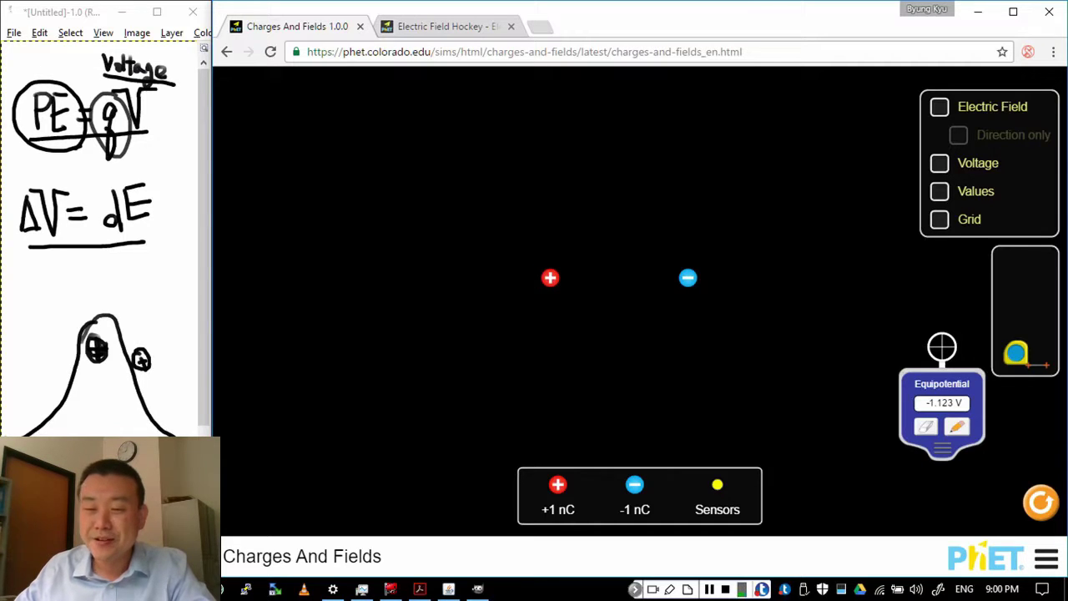
Step: Plot a line between the charges, three rings around the positive, two around the negative
drag(941, 384, 618, 313)
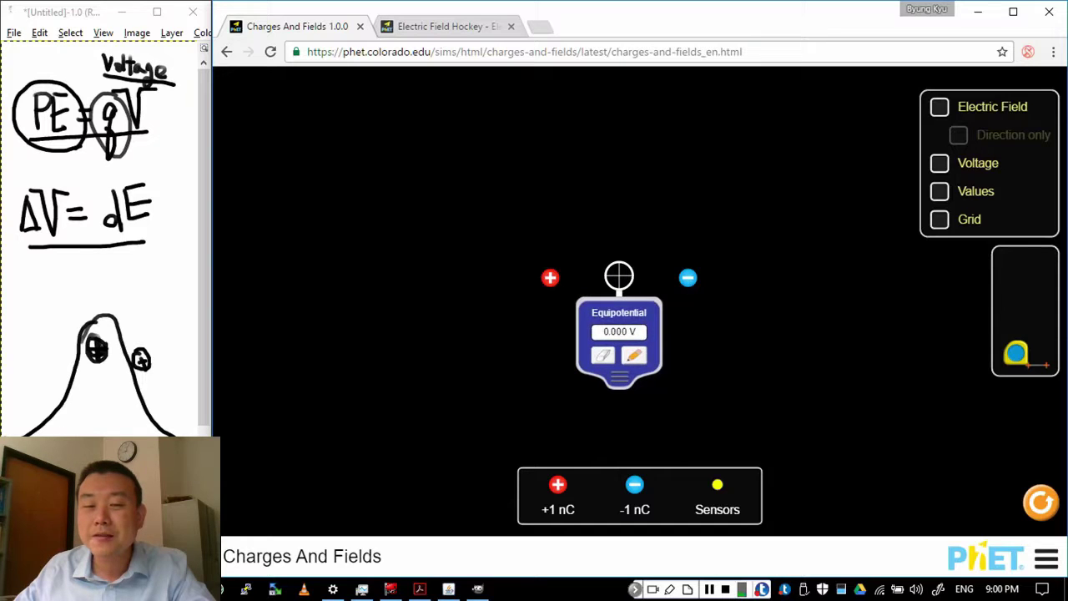
click(633, 356)
mouse_move(633, 356)
mouse_down()
mouse_move(532, 359)
mouse_move(619, 342)
mouse_move(588, 377)
mouse_move(681, 360)
mouse_move(737, 370)
mouse_move(707, 382)
mouse_move(933, 425)
mouse_up()
click(615, 359)
click(598, 358)
click(587, 359)
click(650, 358)
click(664, 359)
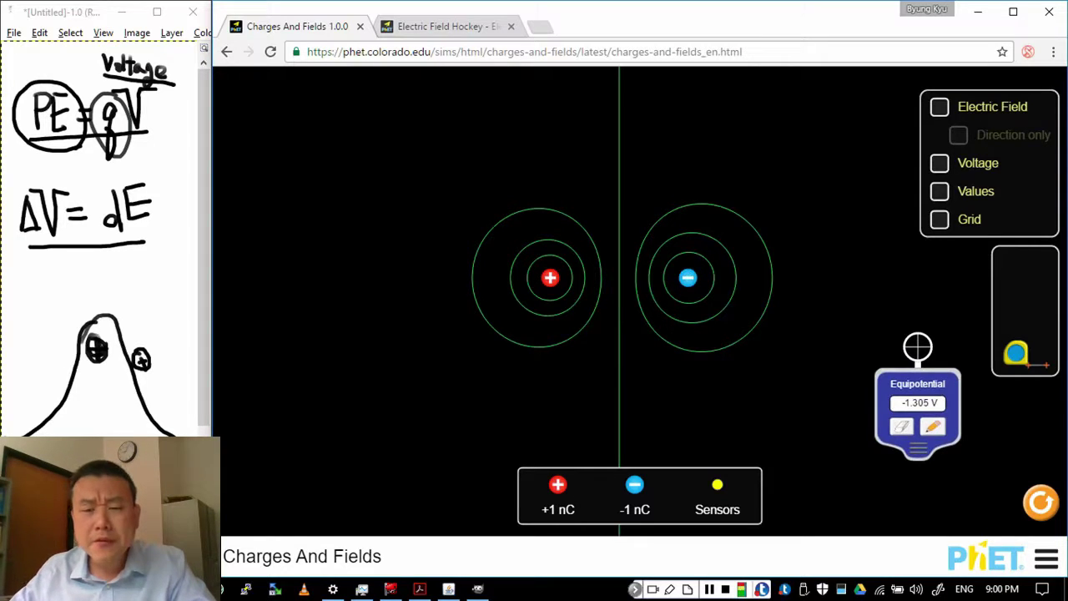
Step: Reset the simulation and place three +1 nC charges at scattered spots
click(1040, 501)
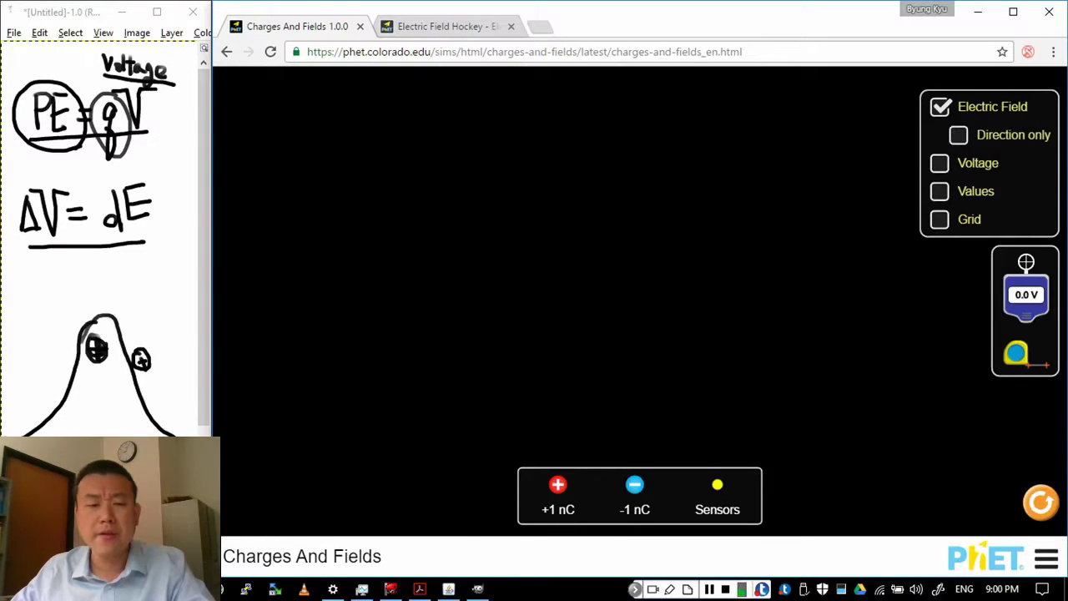
drag(557, 484, 511, 162)
drag(558, 484, 405, 278)
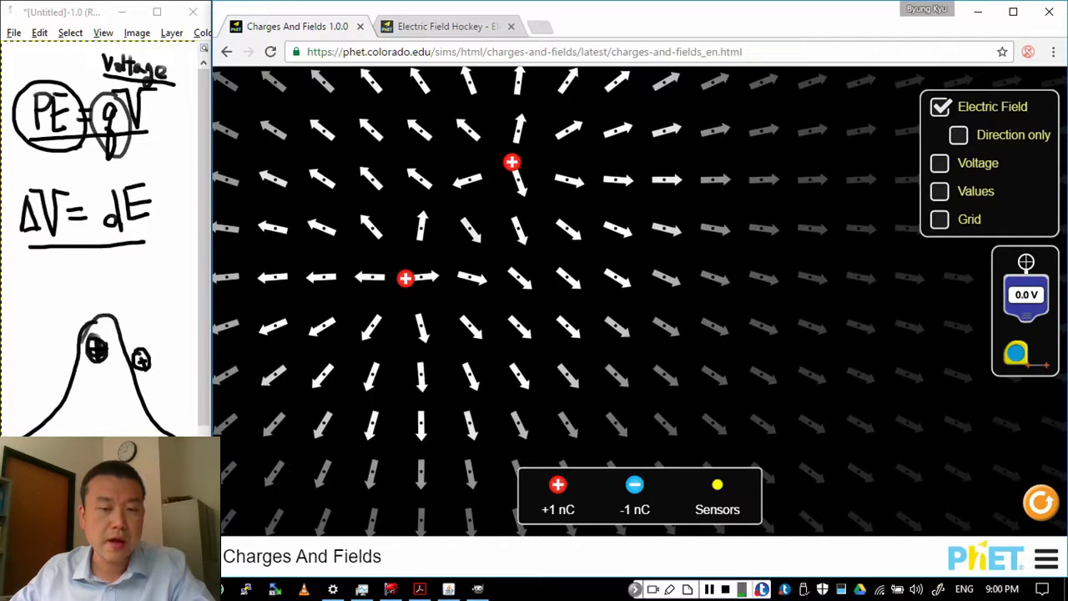
drag(557, 484, 686, 142)
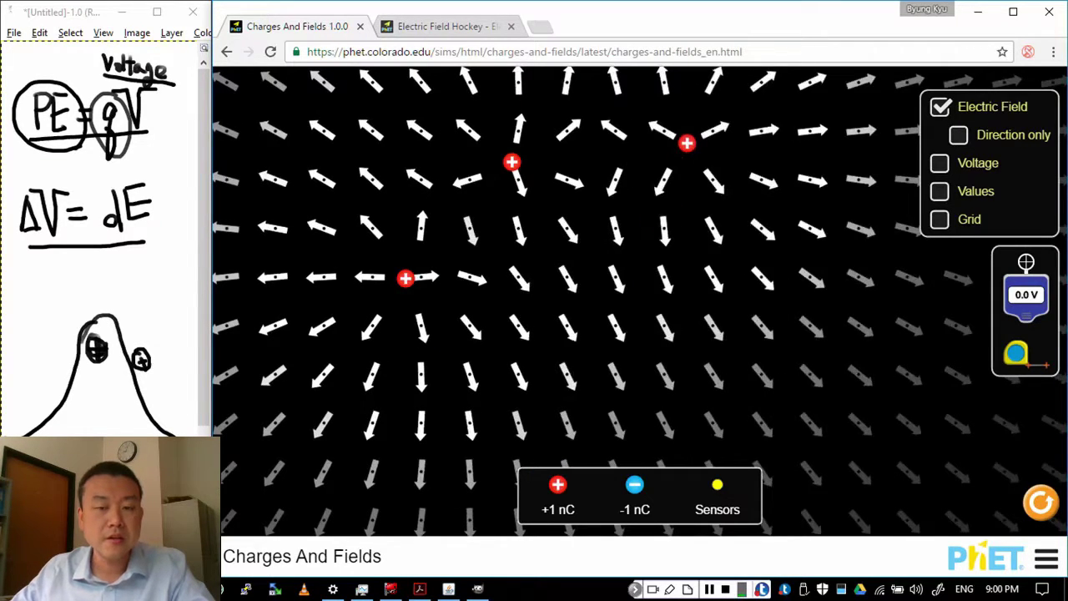
Step: Add three −1 nC charges in the lower area and hide the field arrows
drag(634, 484, 700, 443)
drag(634, 484, 777, 383)
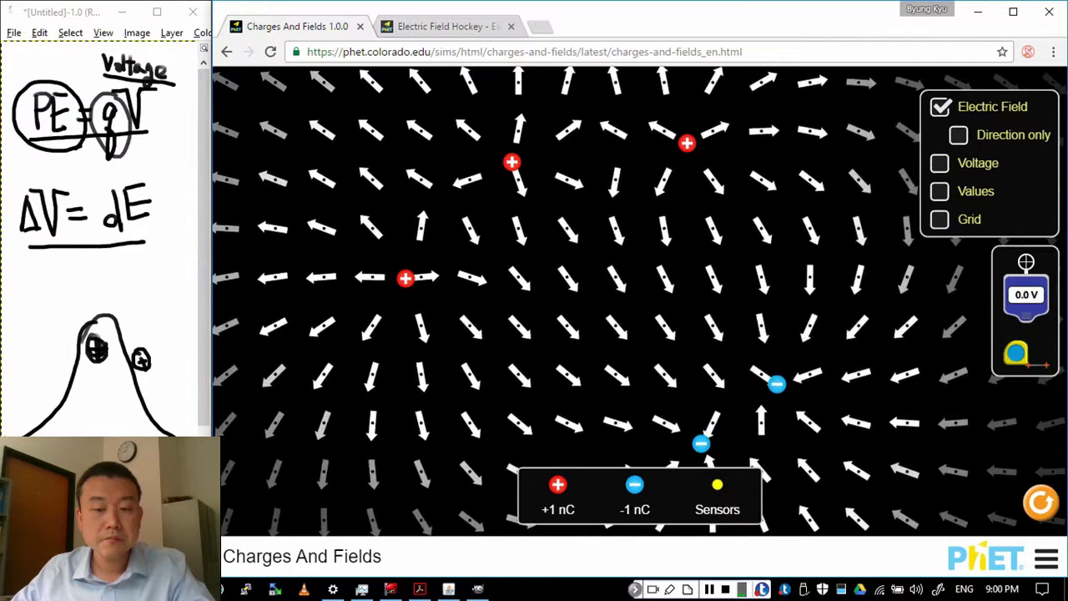
drag(634, 484, 618, 460)
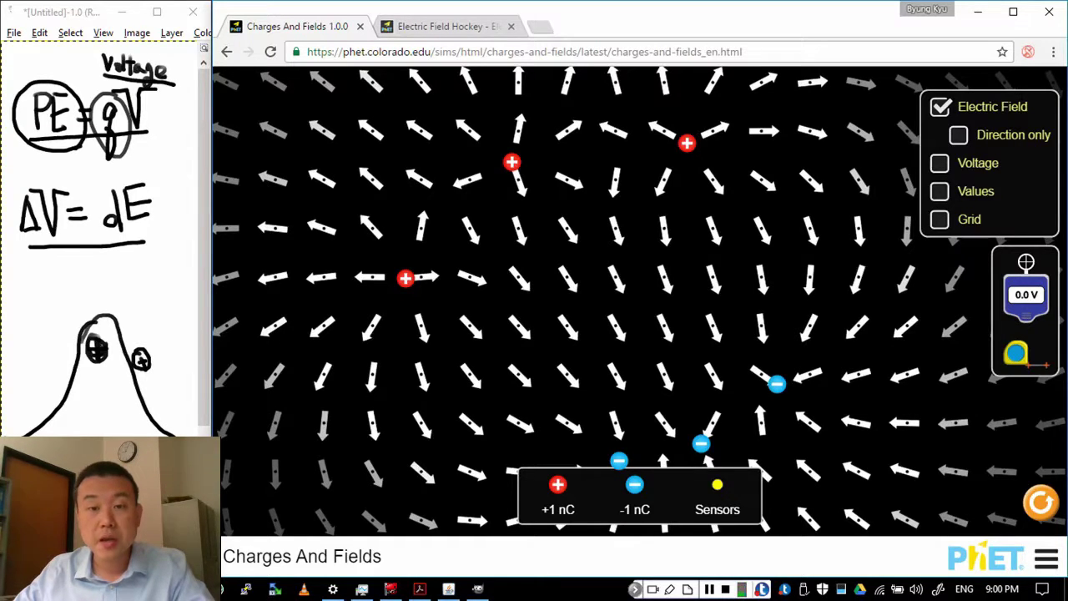
click(940, 107)
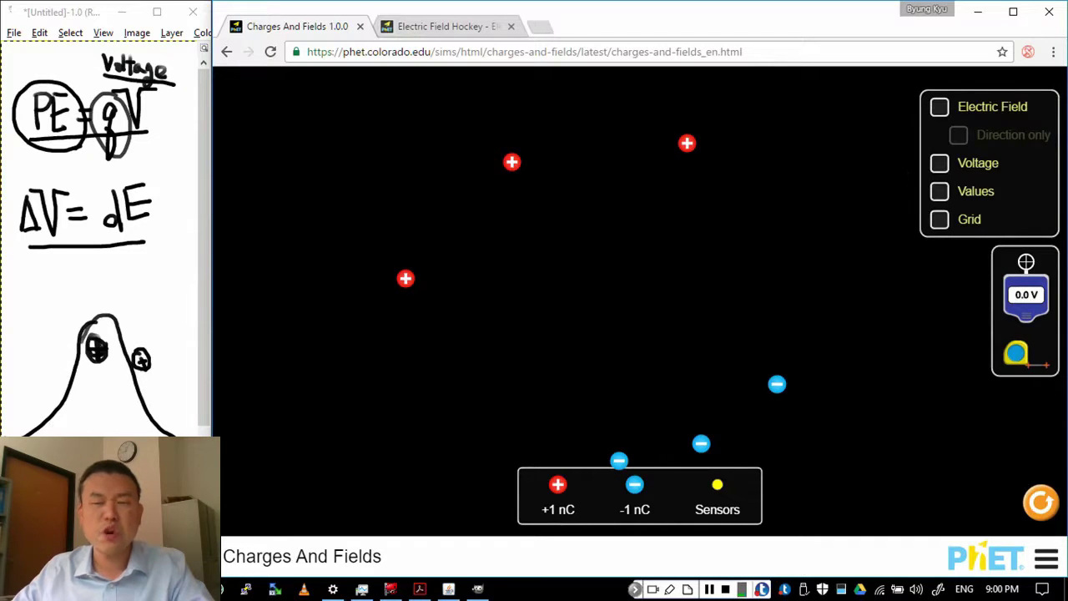
Step: Place the Equipotential sensor and trace nested contours around the positive charges
drag(1025, 297, 628, 343)
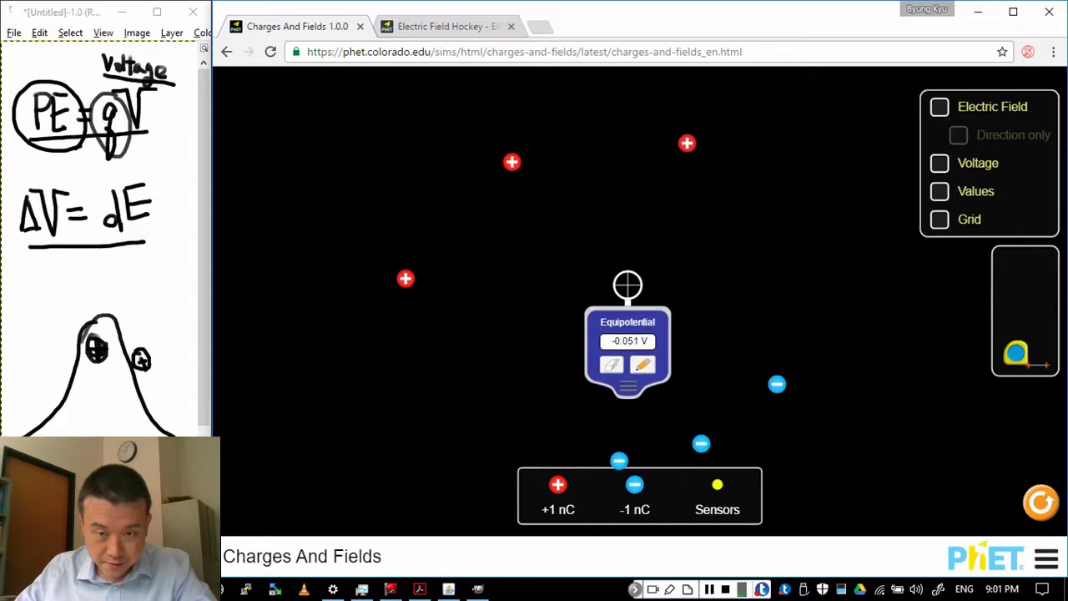
click(643, 364)
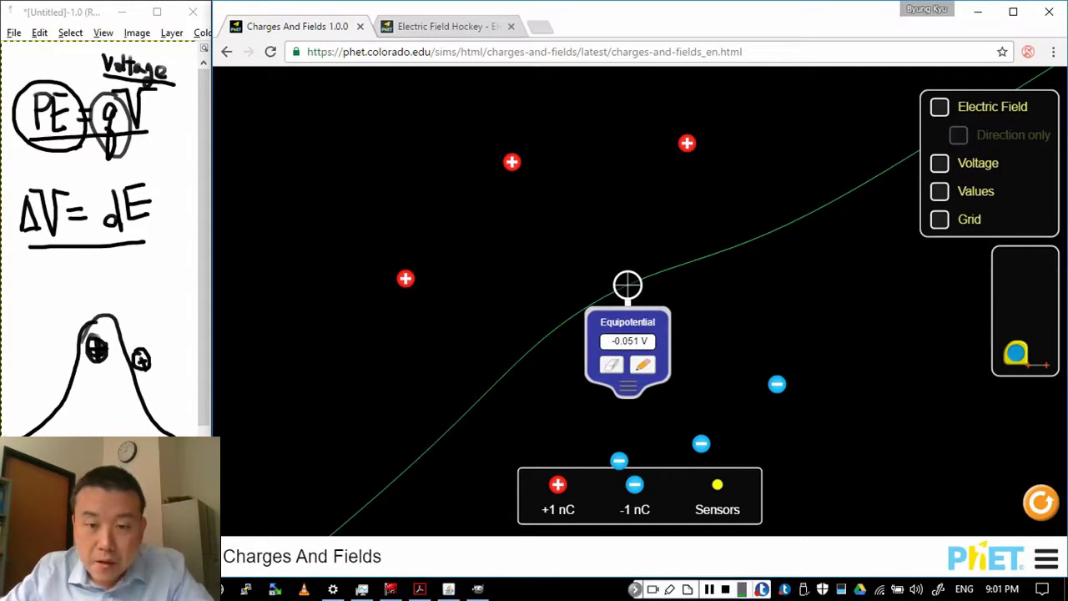
mouse_move(628, 343)
mouse_down()
mouse_move(554, 300)
mouse_move(557, 284)
mouse_move(613, 252)
mouse_move(664, 252)
mouse_move(603, 259)
mouse_move(544, 277)
mouse_move(545, 286)
mouse_up()
click(604, 340)
click(577, 315)
click(555, 300)
click(655, 260)
click(545, 286)
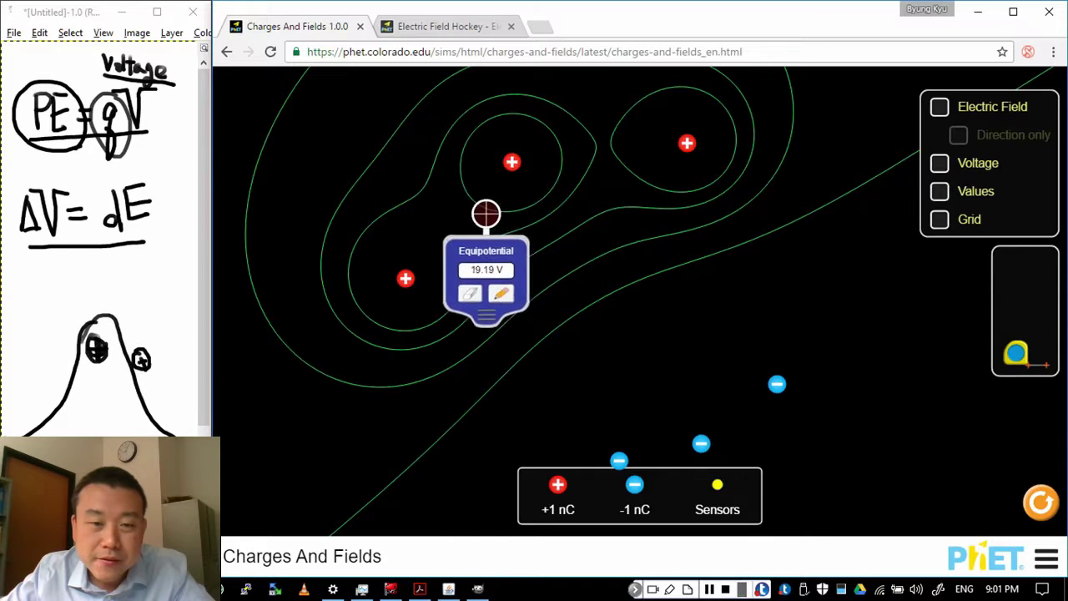
Step: Trace four successive equipotential contours closing in around the negative charges
mouse_move(475, 279)
mouse_down()
mouse_move(441, 302)
mouse_move(525, 243)
mouse_move(645, 213)
mouse_move(670, 285)
mouse_move(670, 358)
mouse_move(617, 350)
mouse_move(624, 383)
mouse_move(667, 429)
mouse_move(664, 459)
mouse_move(659, 451)
mouse_move(760, 352)
mouse_move(891, 317)
mouse_move(955, 342)
mouse_move(1014, 333)
mouse_up()
click(639, 403)
click(657, 429)
click(678, 445)
click(673, 467)
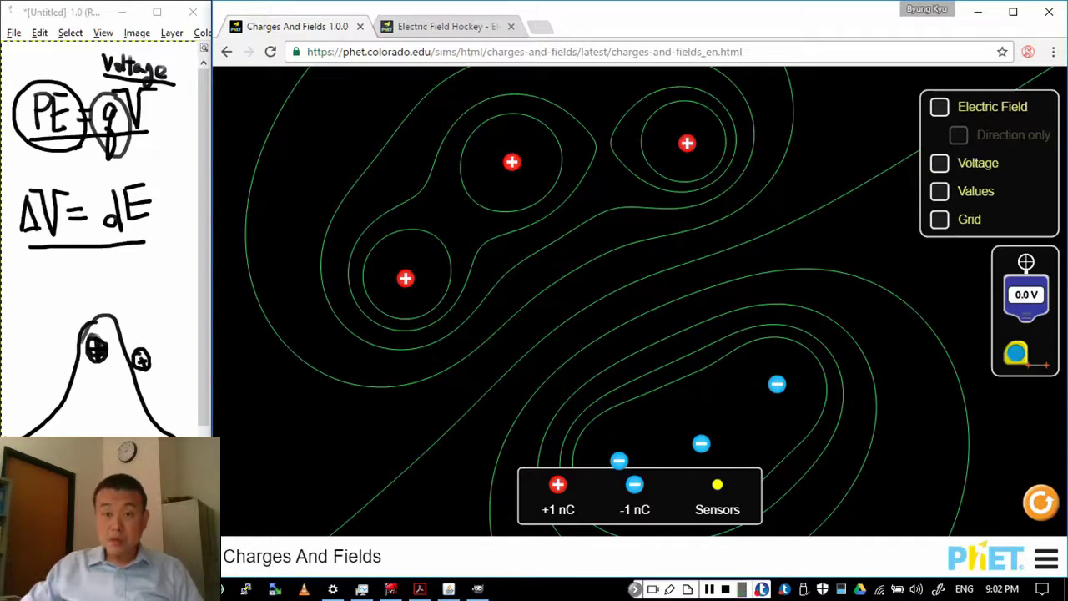
Step: Turn on Values to label the contours, then place and remove a test positive charge
click(940, 191)
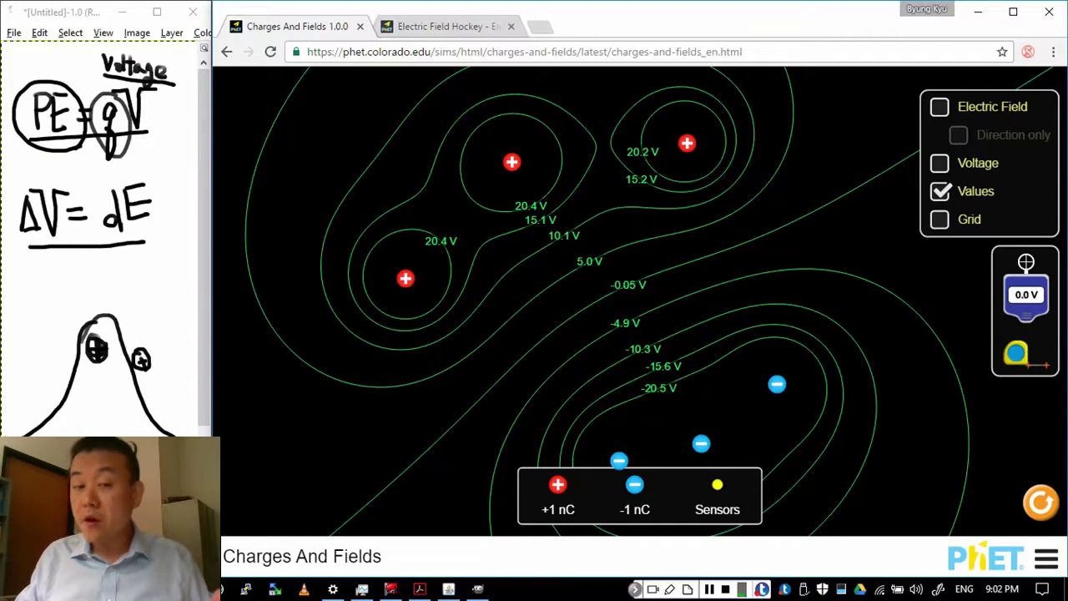
mouse_move(557, 483)
mouse_down()
mouse_move(543, 480)
mouse_move(604, 292)
mouse_move(624, 294)
mouse_move(553, 490)
mouse_up()
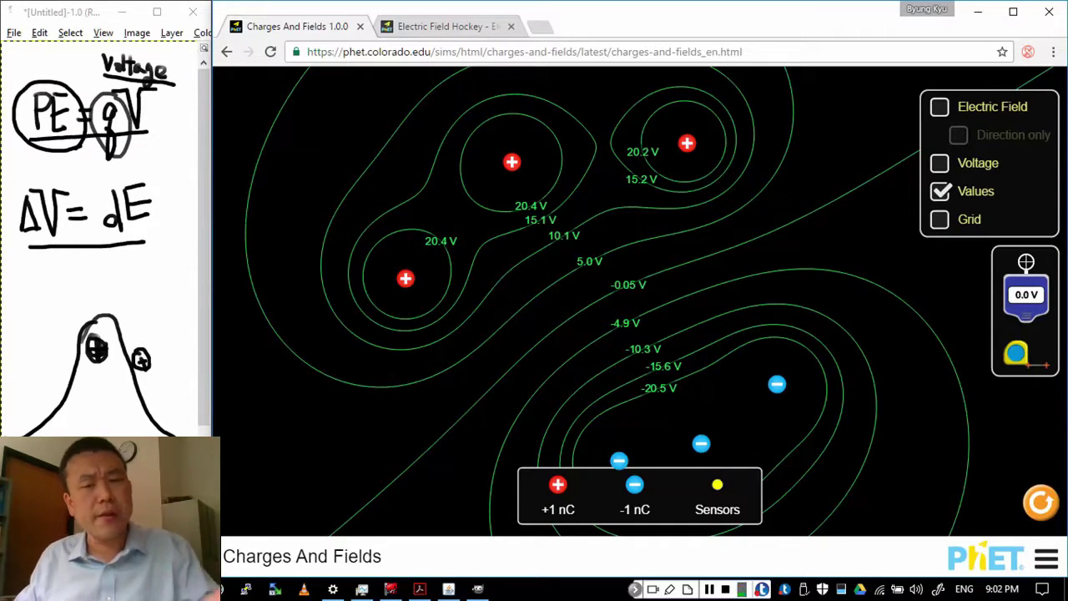
drag(557, 484, 609, 292)
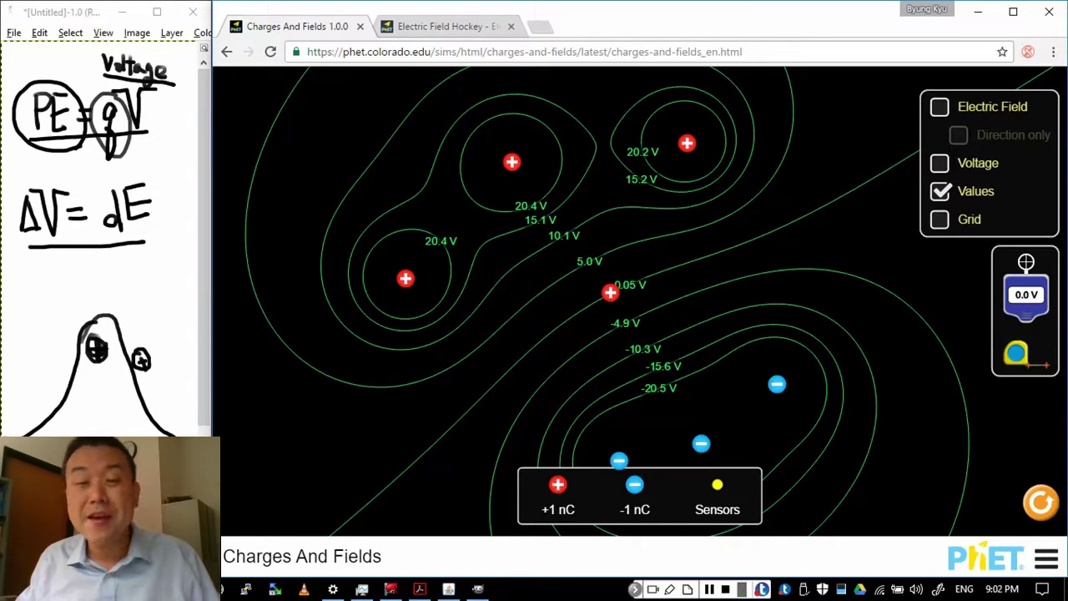
drag(610, 292, 574, 268)
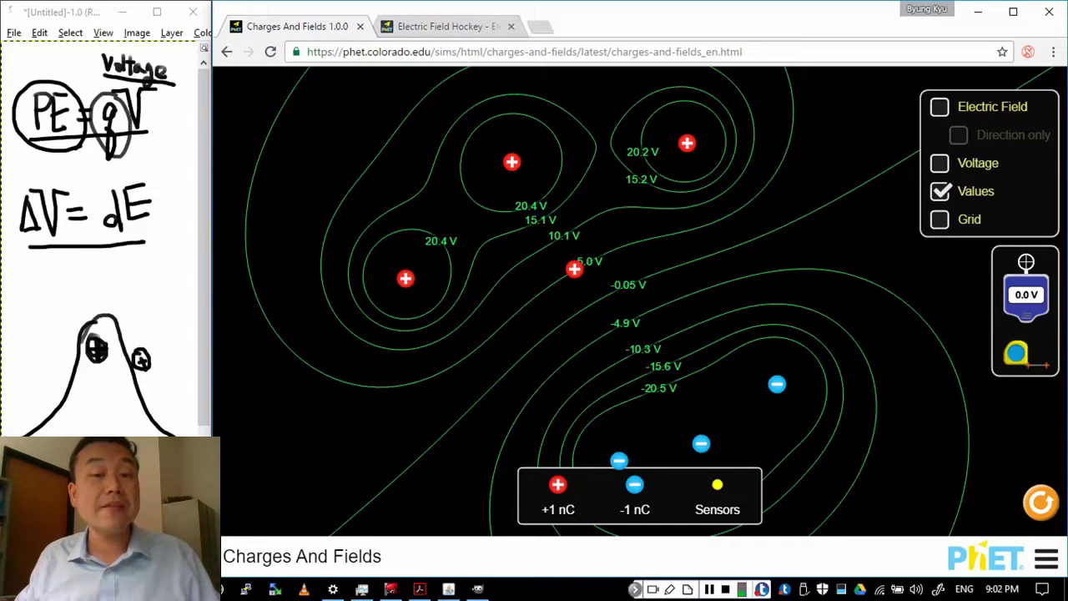
drag(574, 268, 559, 485)
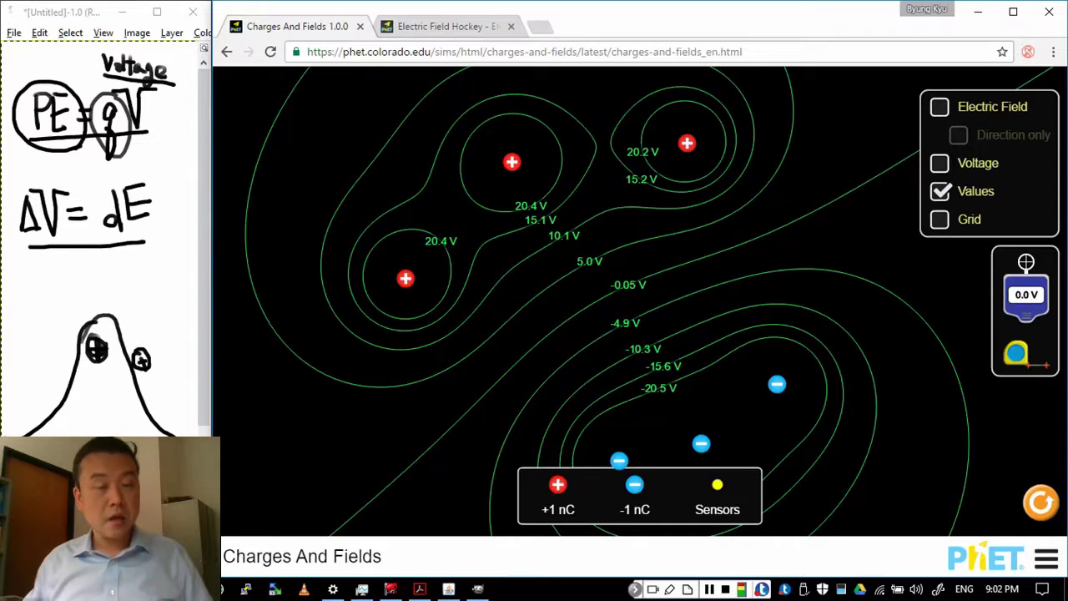